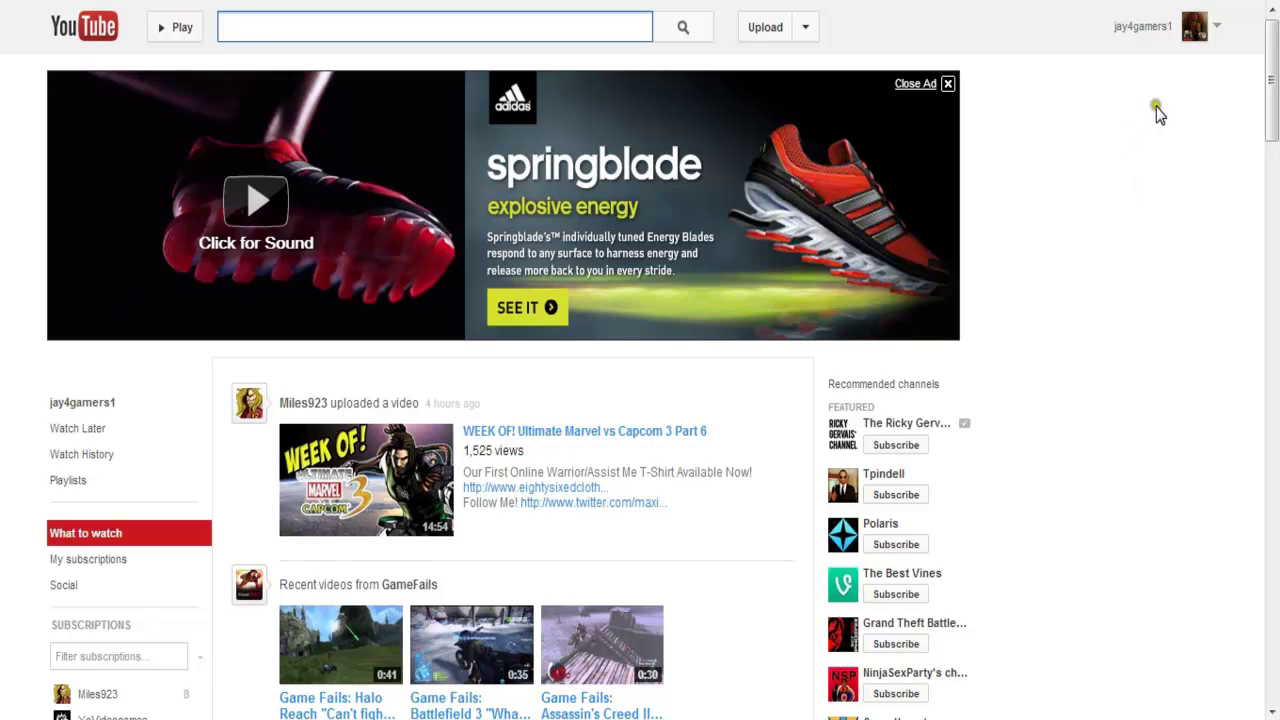
- Open the Shows section of the account's Video Manager and look through the existing shows
click(1201, 22)
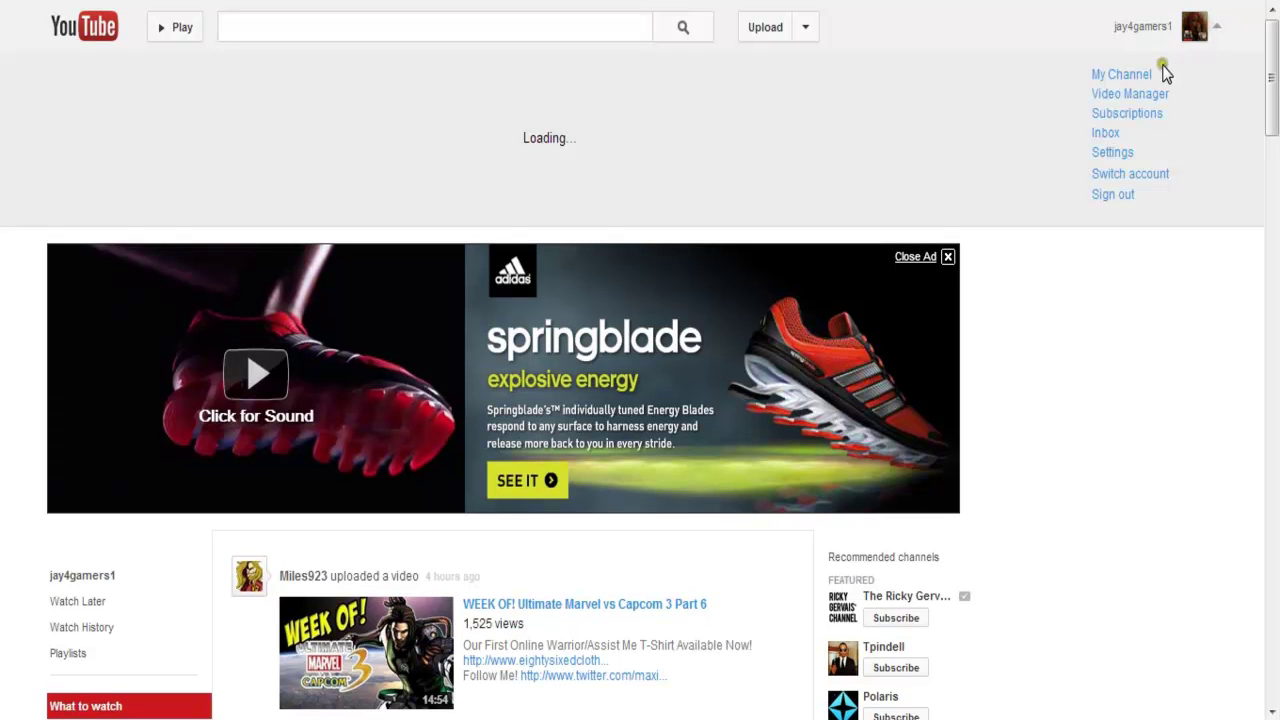
click(1166, 97)
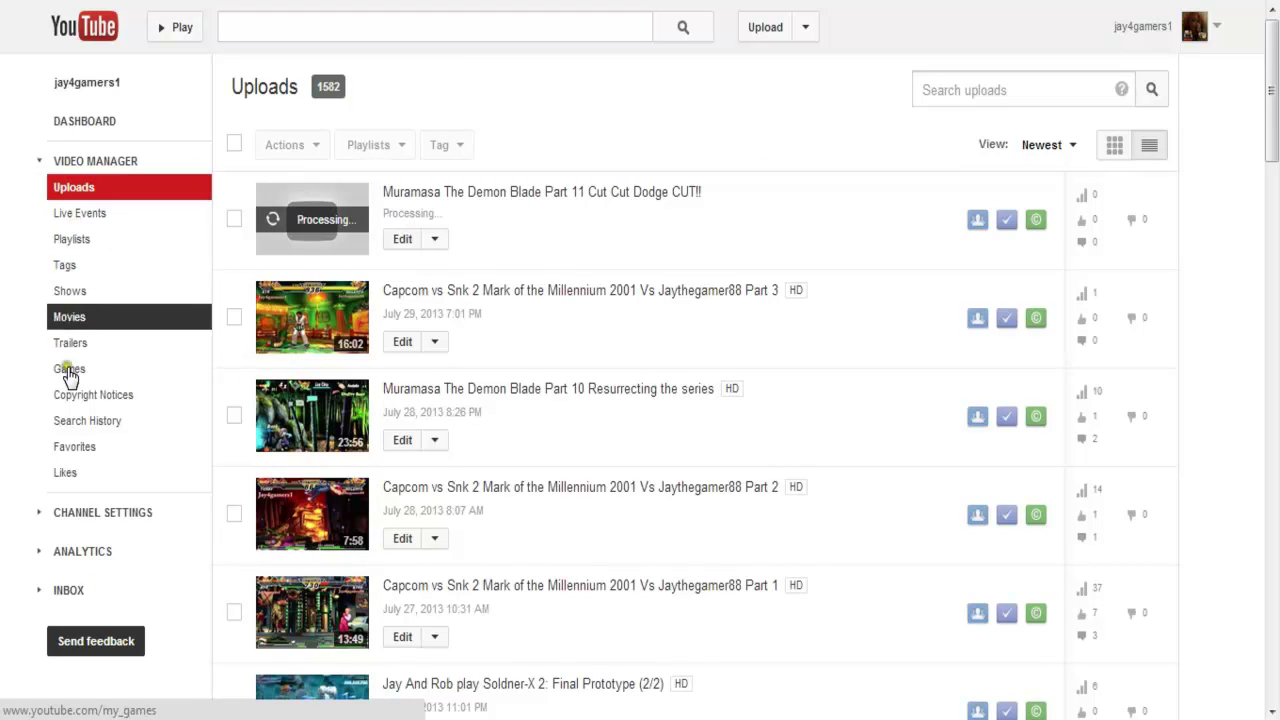
click(82, 305)
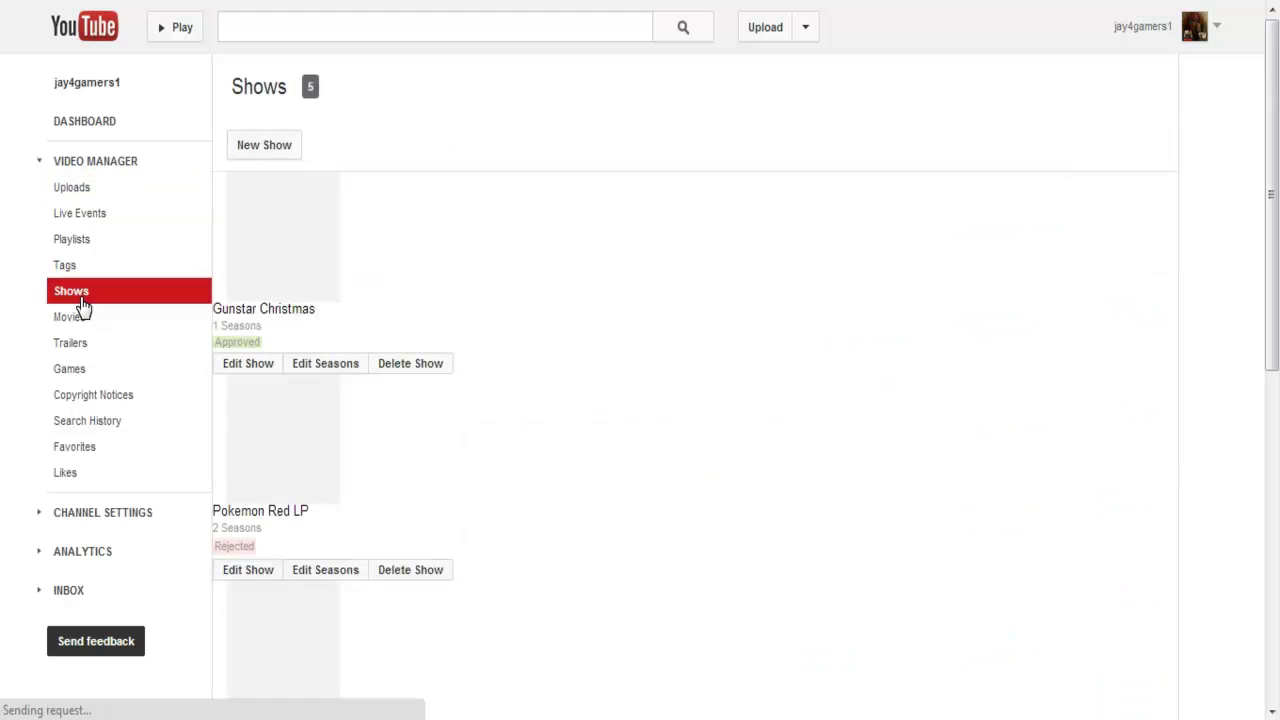
scroll(430, 270, down, 2)
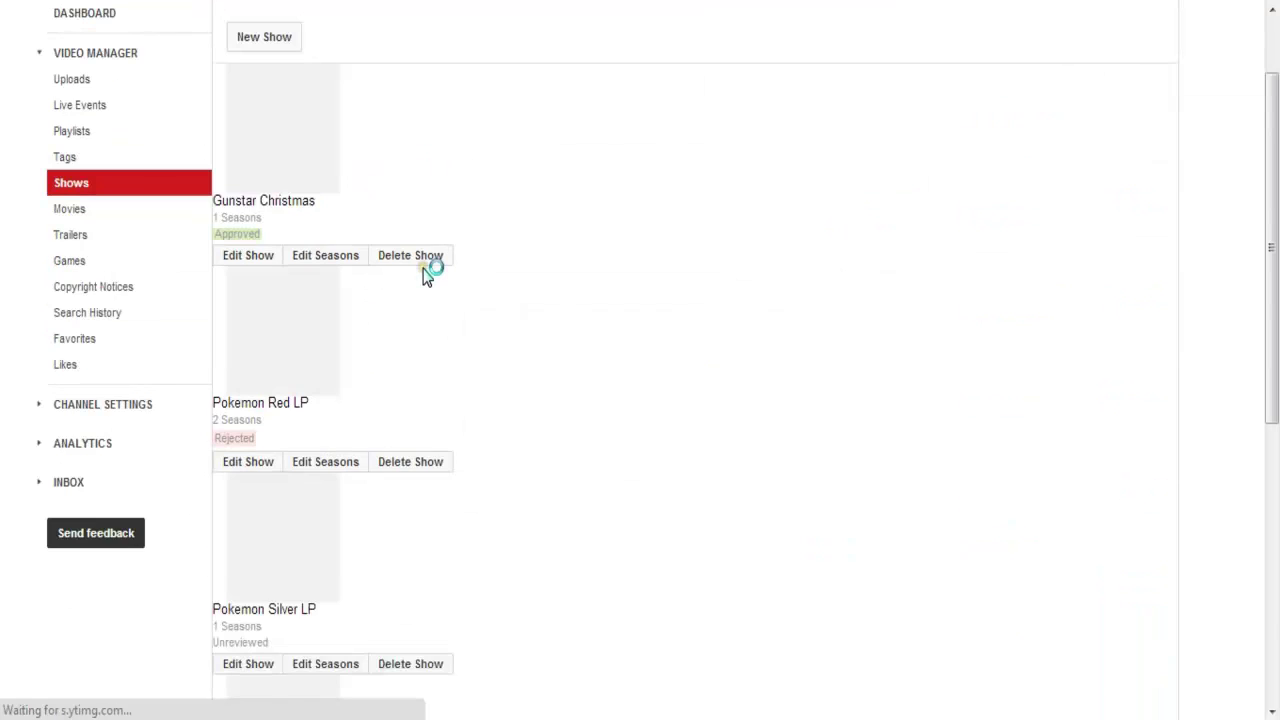
scroll(428, 275, down, 3)
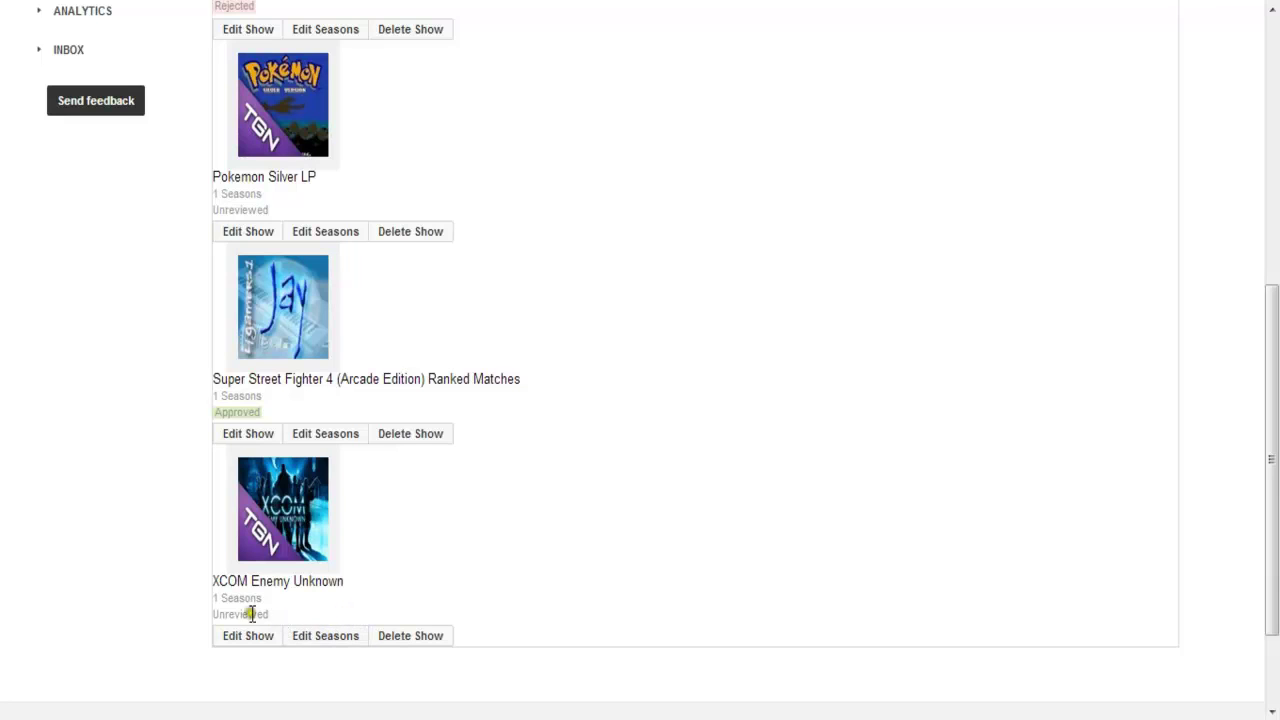
scroll(246, 363, up, 4)
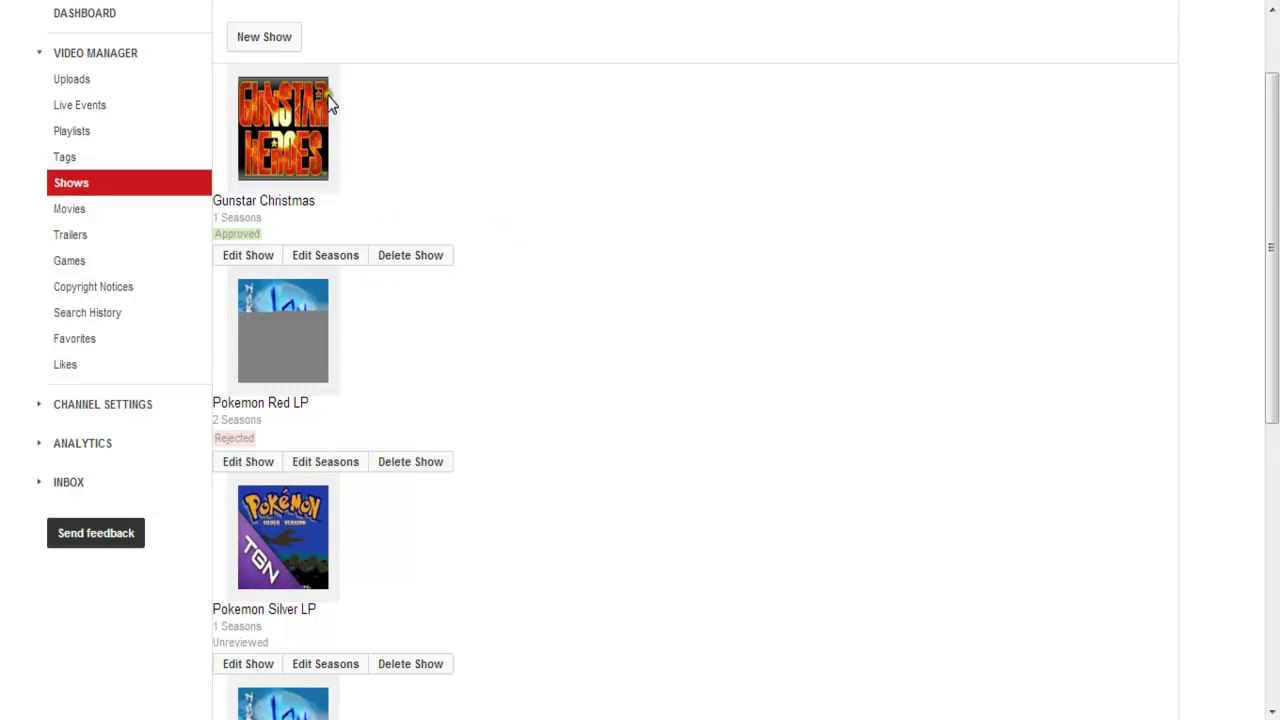
- Start a new show and enter "Untitled" as both its name and its description
click(276, 47)
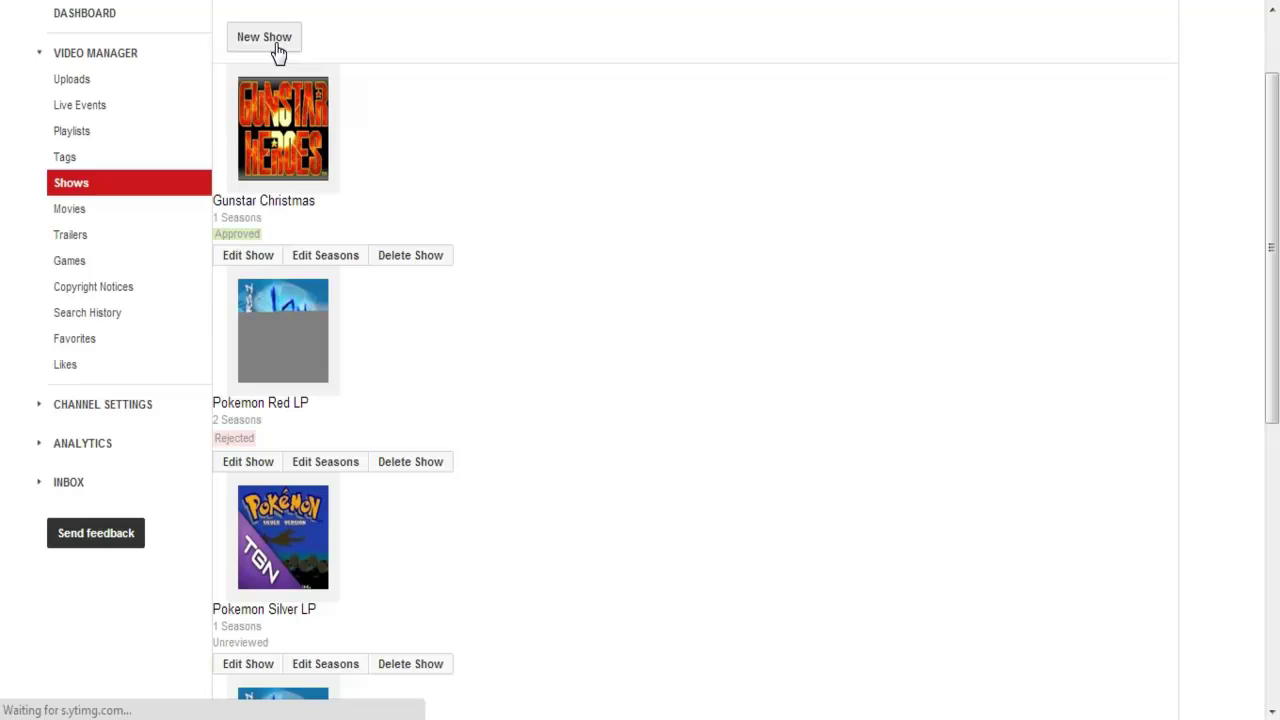
click(453, 127)
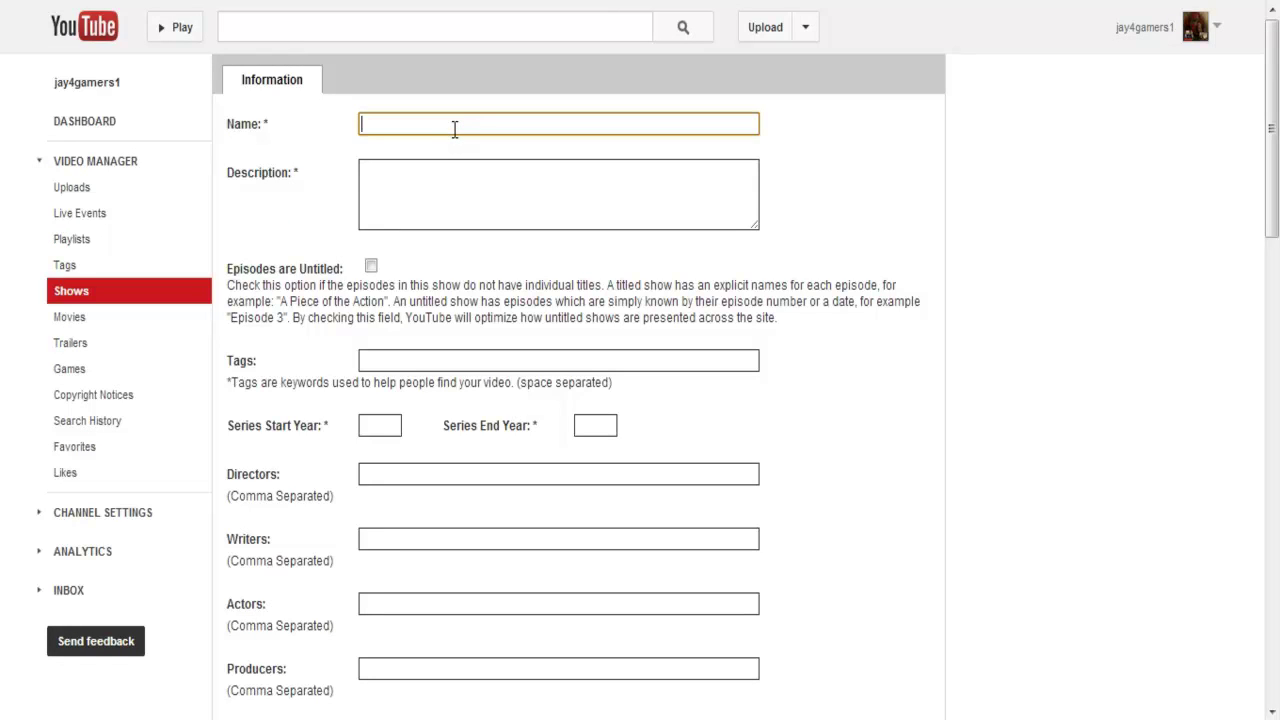
text(Untitles)
key(BackSpace)
text(d)
click(450, 199)
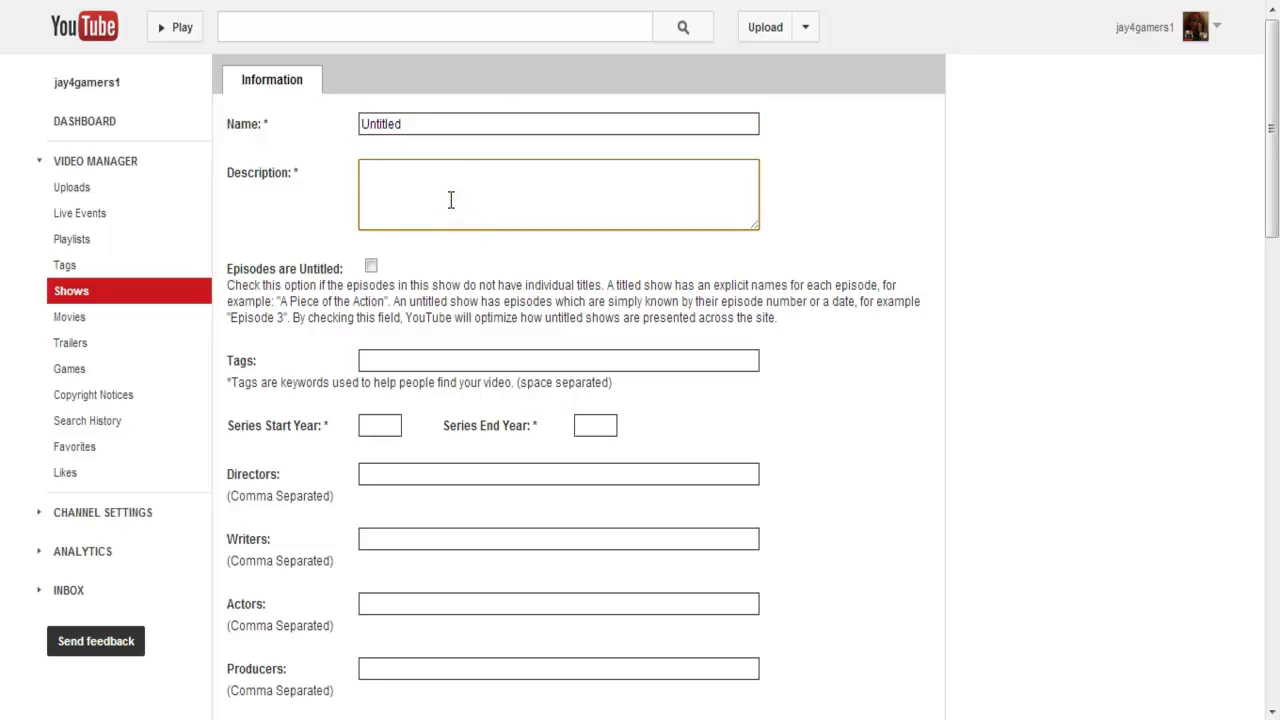
text(Untitled)
- Enter the tag "untintled" and set both the series start year and the series end year to 2013
scroll(385, 127, down, 1)
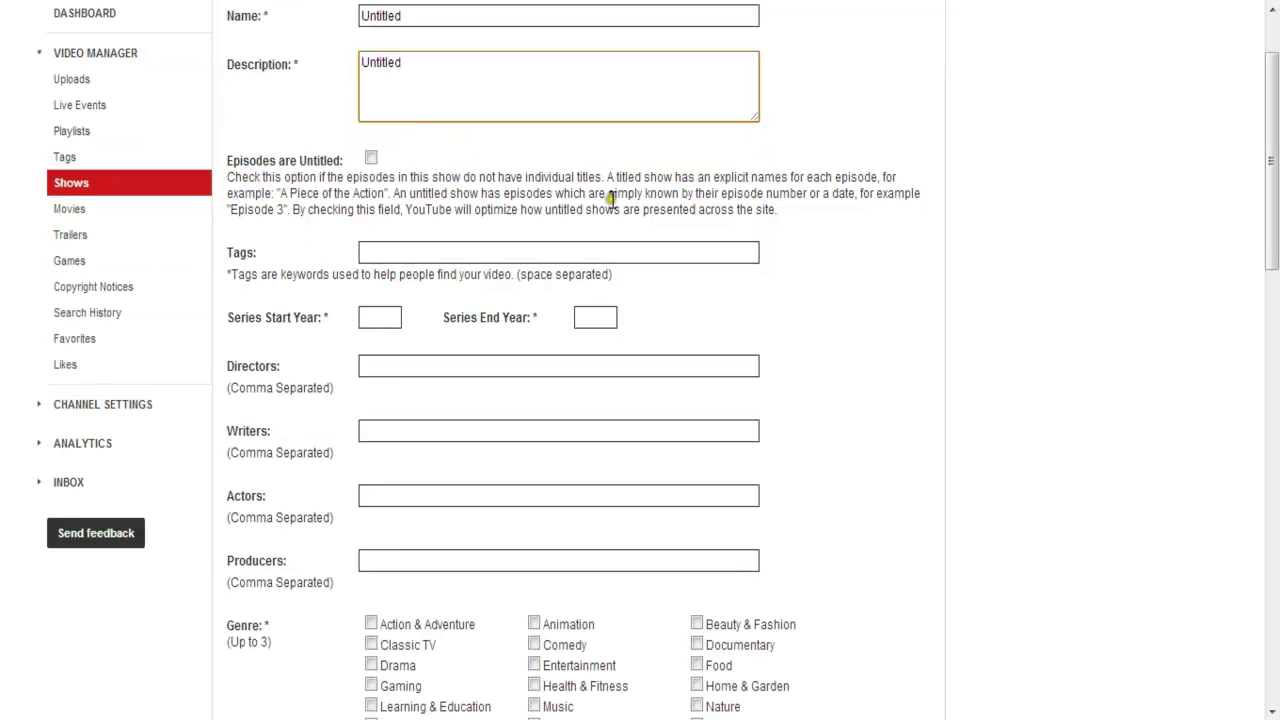
click(537, 252)
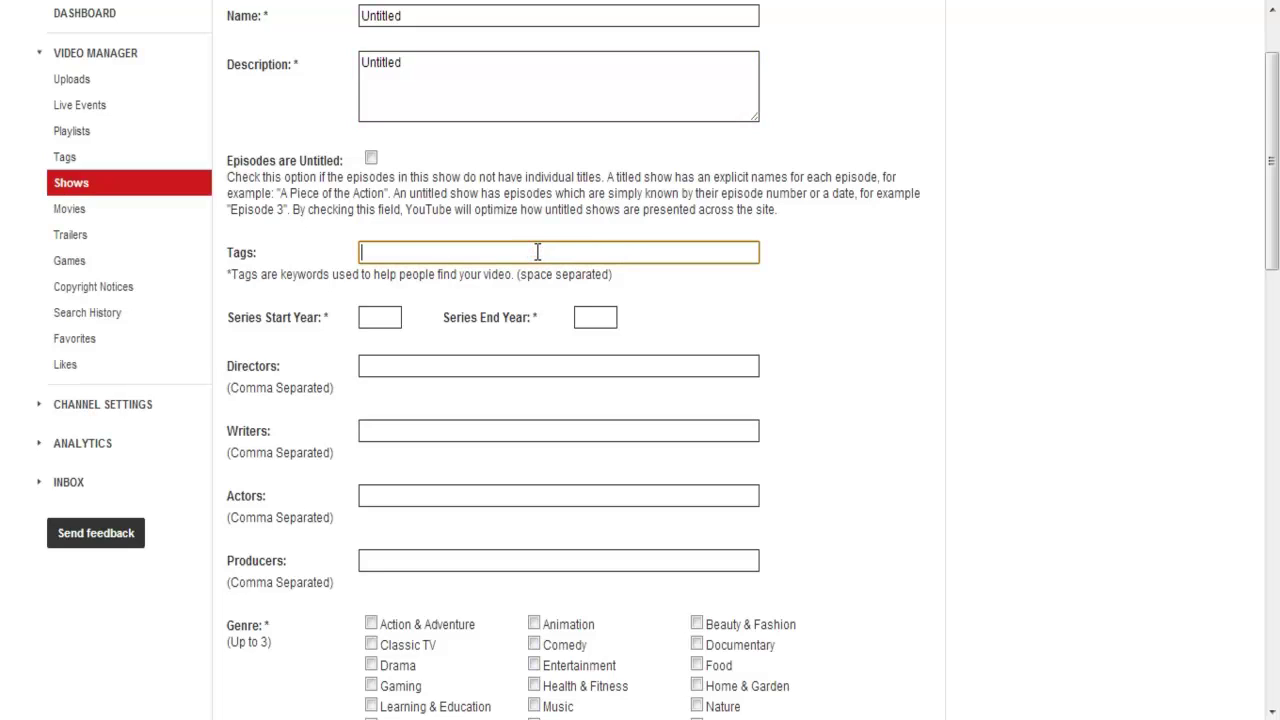
text(untitled)
click(370, 315)
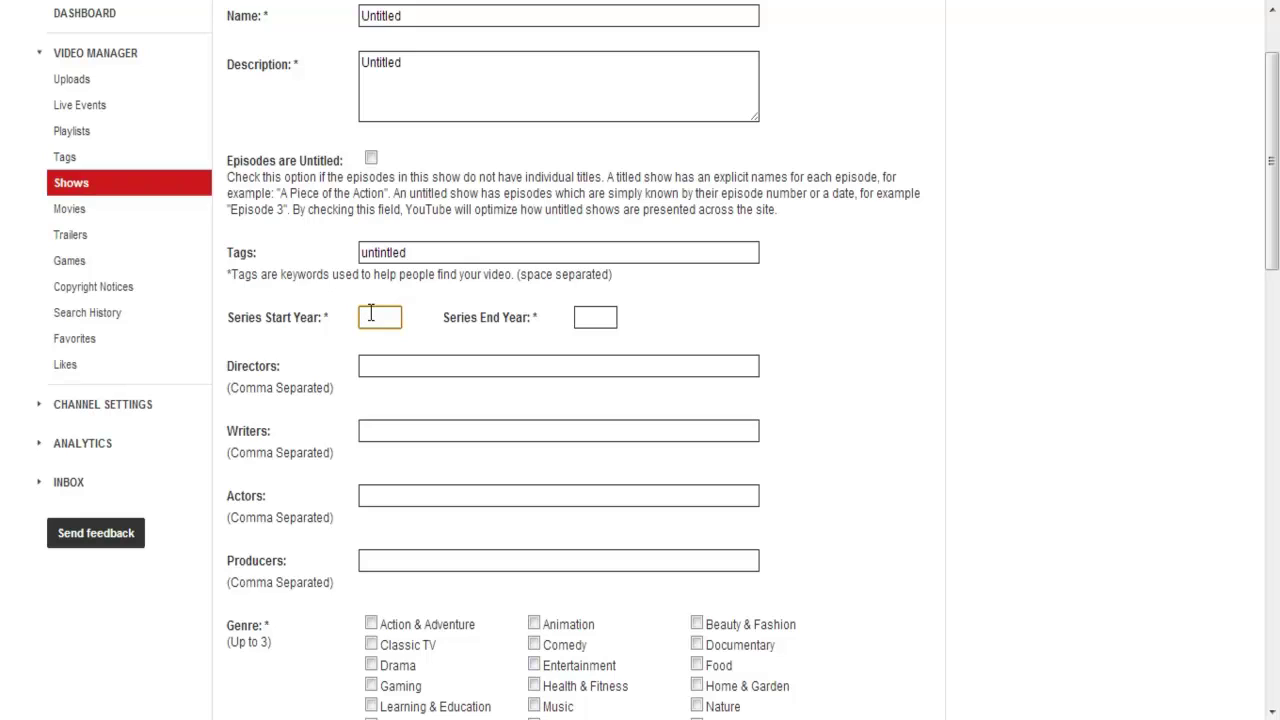
text(2013)
click(608, 312)
text(21)
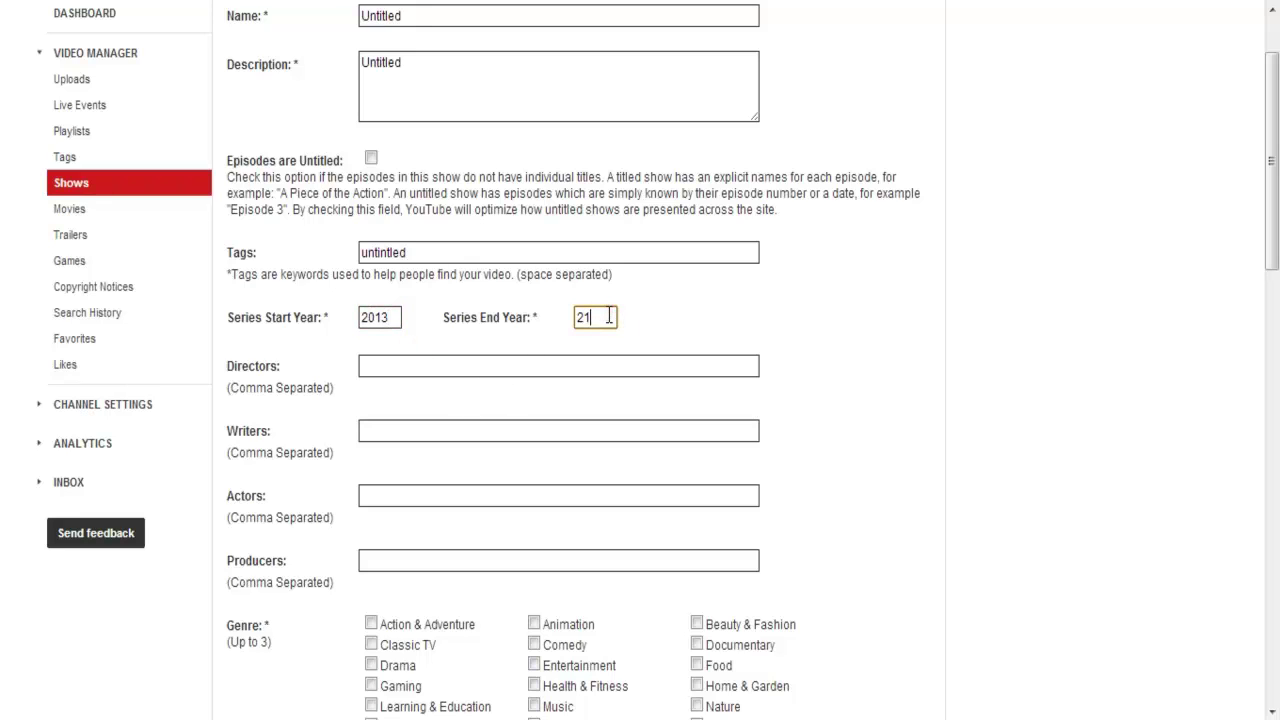
key(BackSpace)
text(013)
- Fill in the show's directors, writers, actors and producers with "untitled"
scroll(550, 300, down, 1)
click(480, 258)
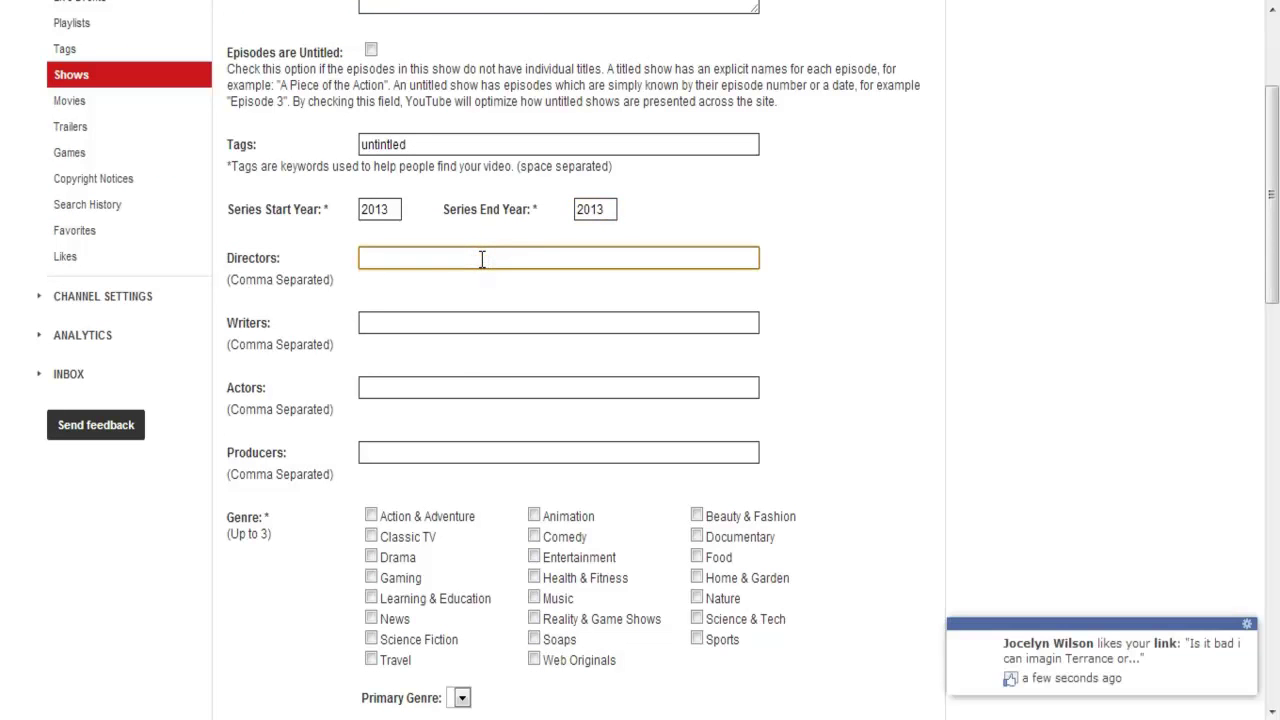
text(untitled)
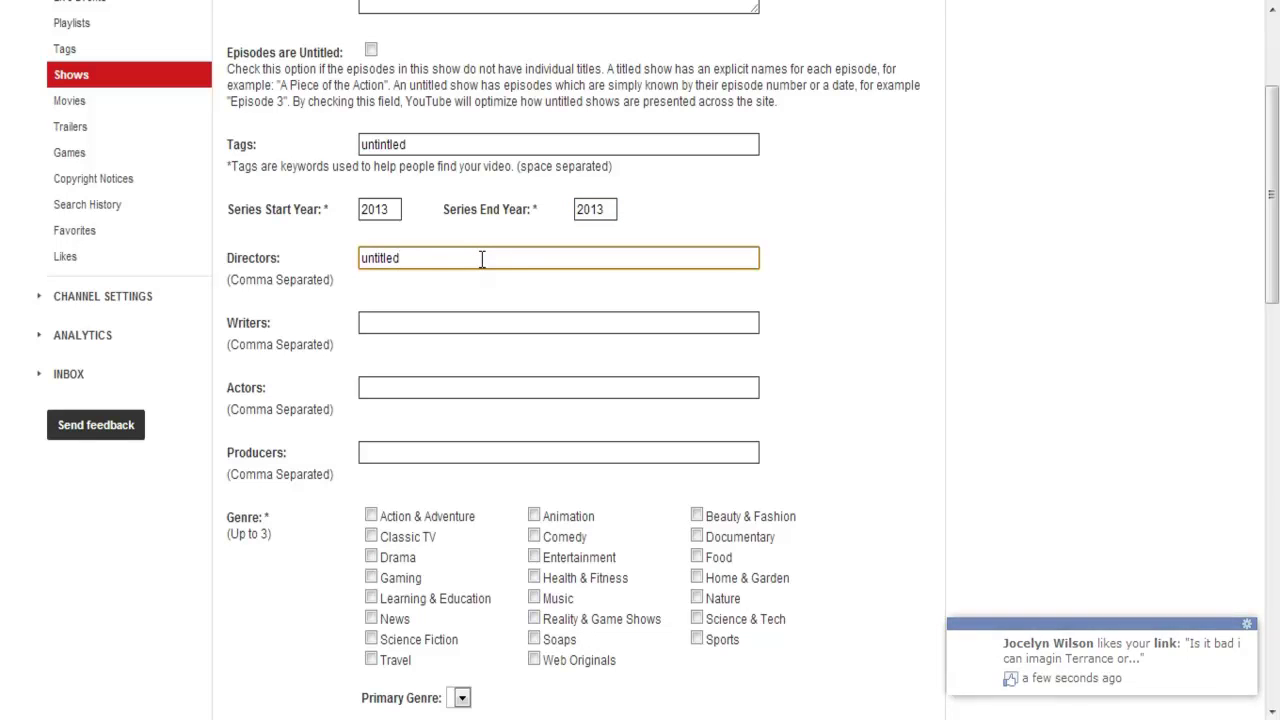
key(ctrl+a)
key(ctrl+c)
click(455, 330)
key(ctrl+v)
click(437, 389)
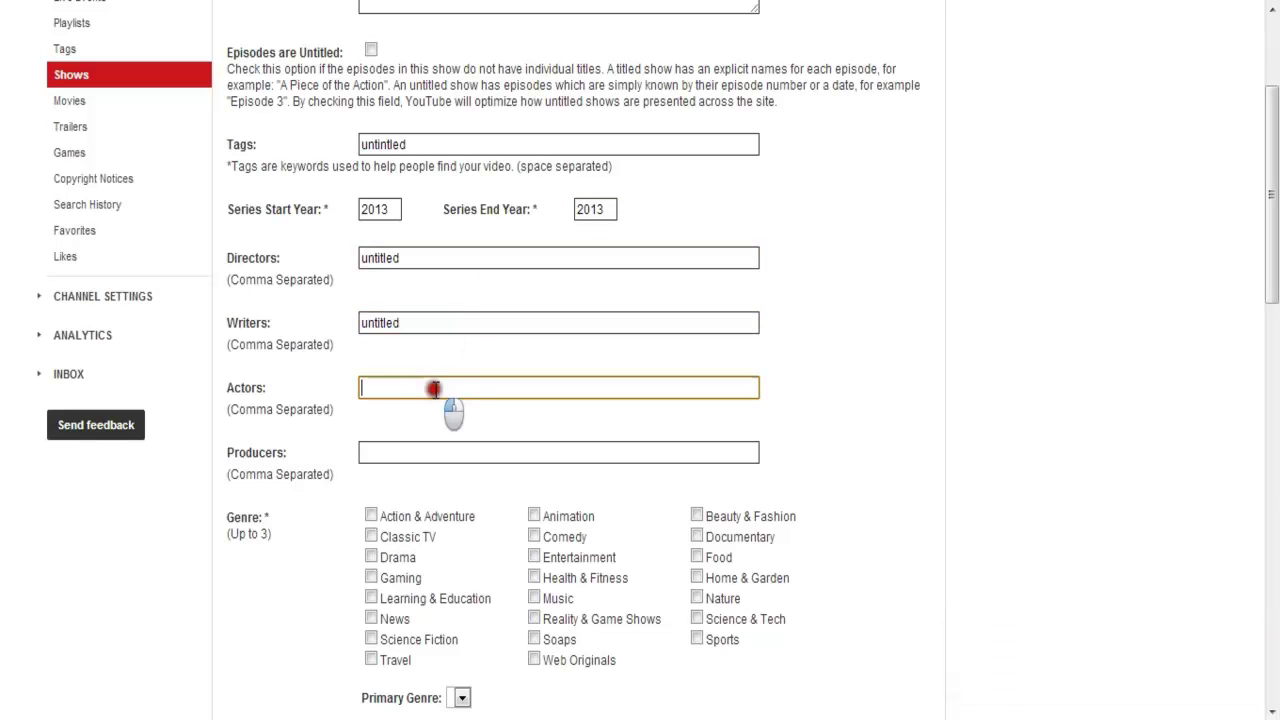
key(ctrl+v)
click(415, 452)
key(ctrl+v)
- Select the genres Gaming, Action & Adventure and Comedy, and set the primary genre to Gaming
scroll(415, 452, down, 2)
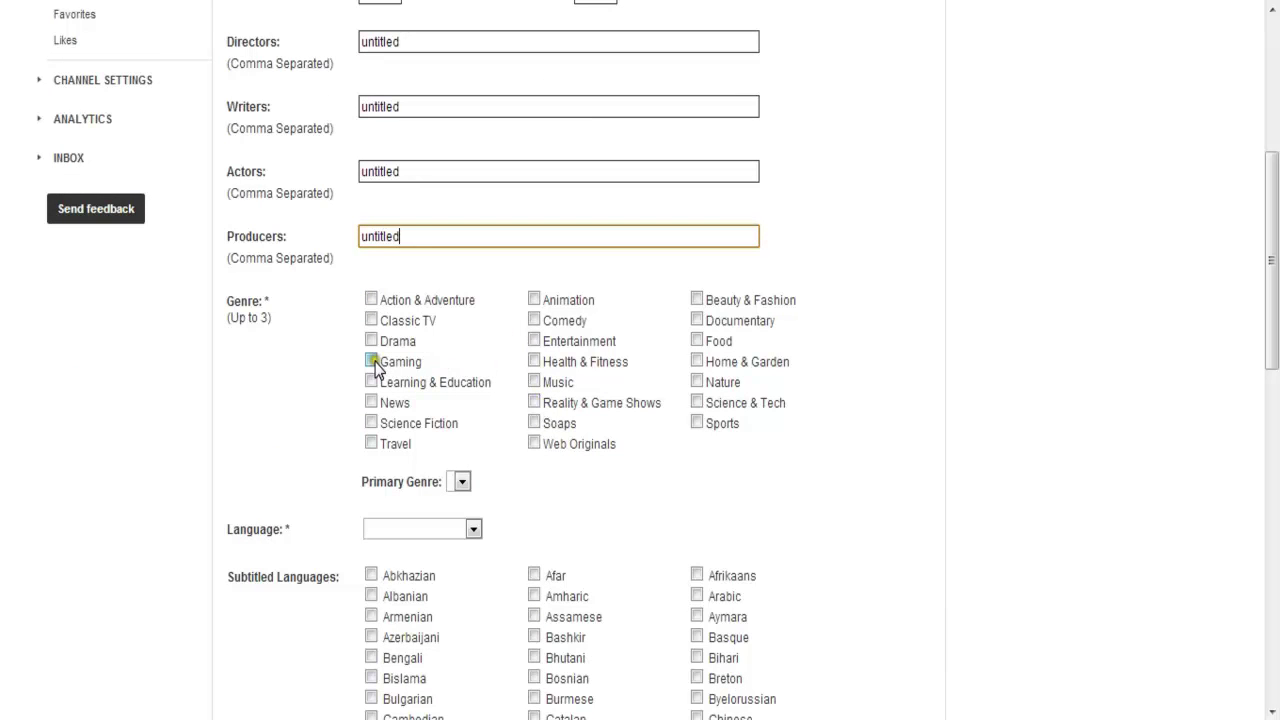
click(371, 361)
click(371, 299)
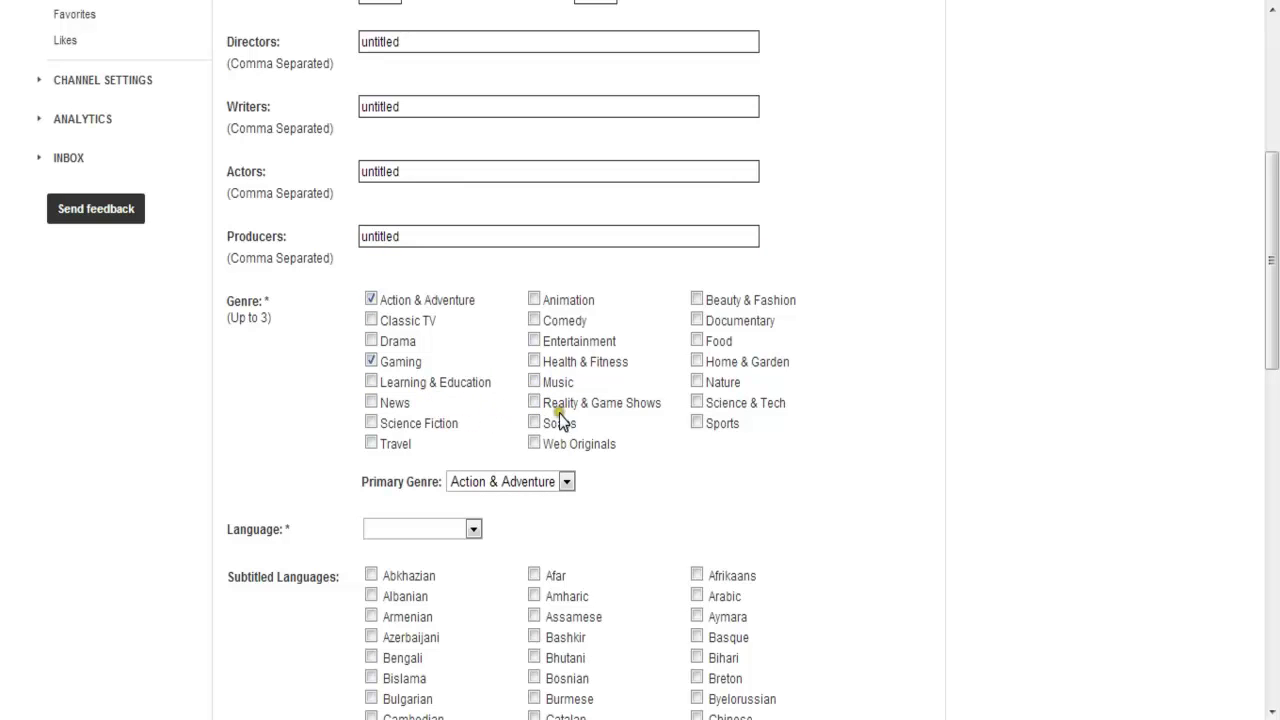
click(534, 320)
click(515, 482)
click(503, 519)
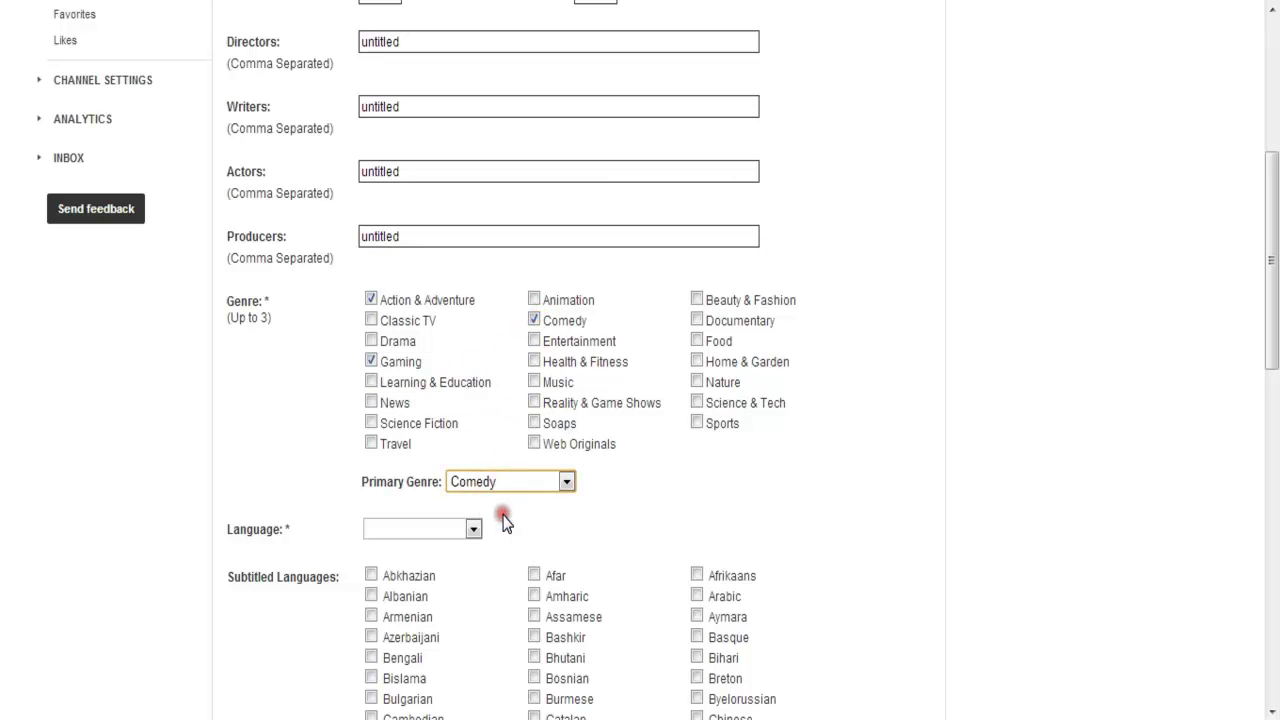
click(486, 484)
click(477, 522)
- Set the show's language to English and save the new show
click(476, 531)
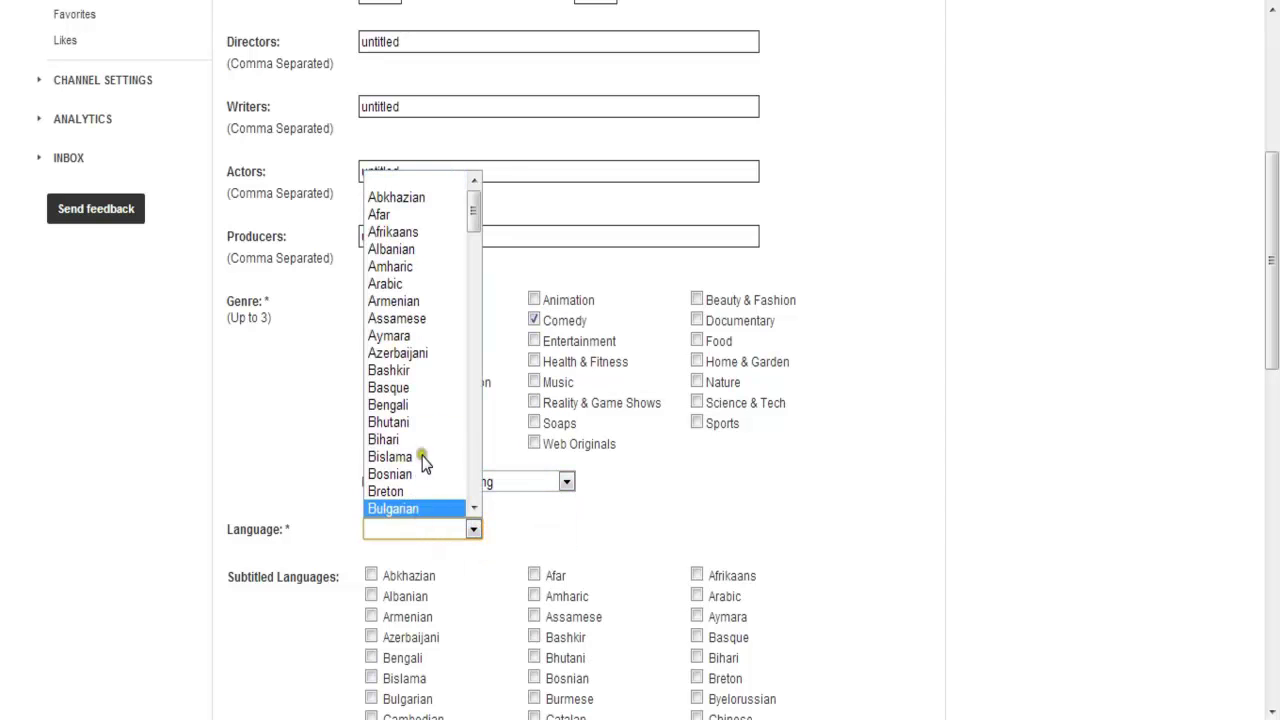
key(r)
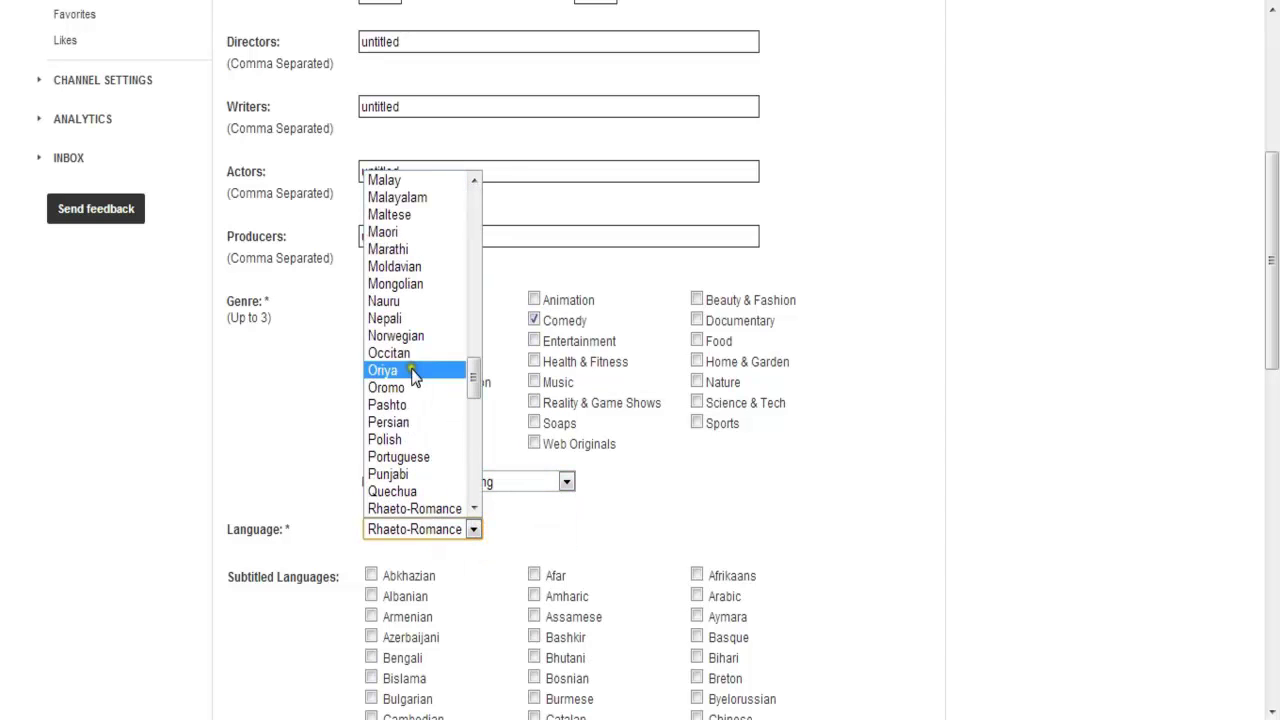
scroll(415, 358, up, 4)
key(e)
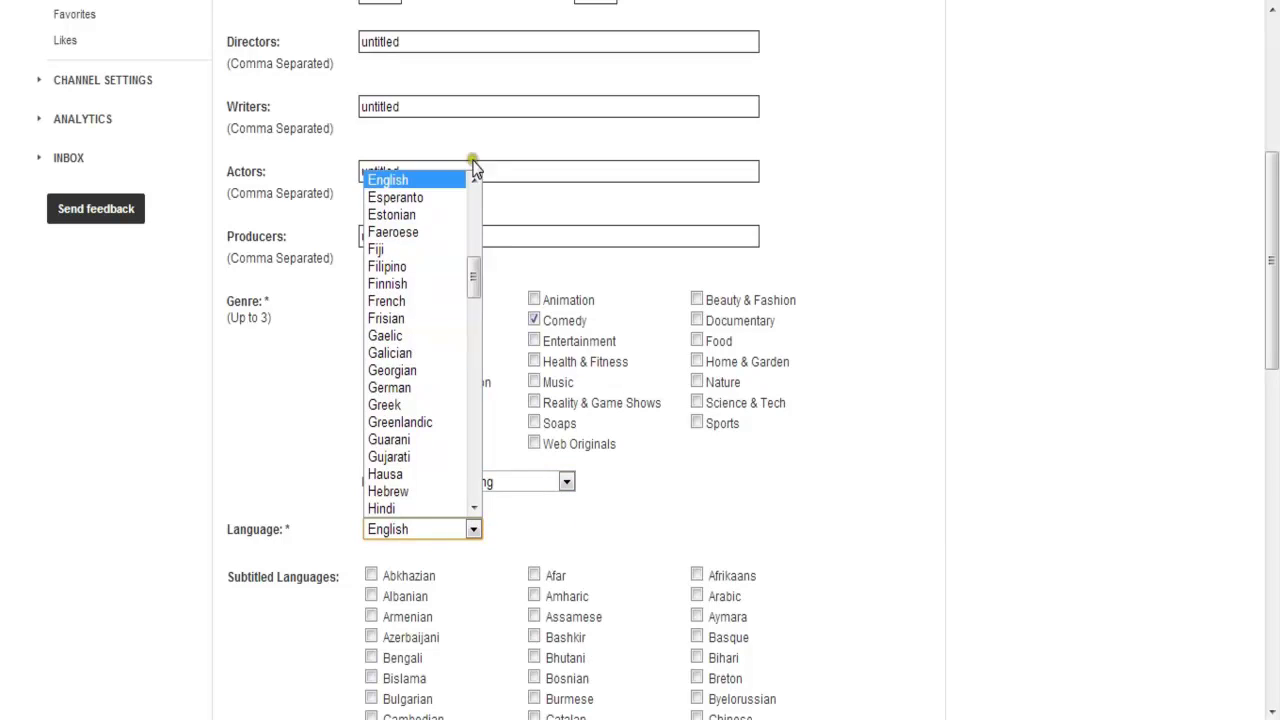
click(436, 192)
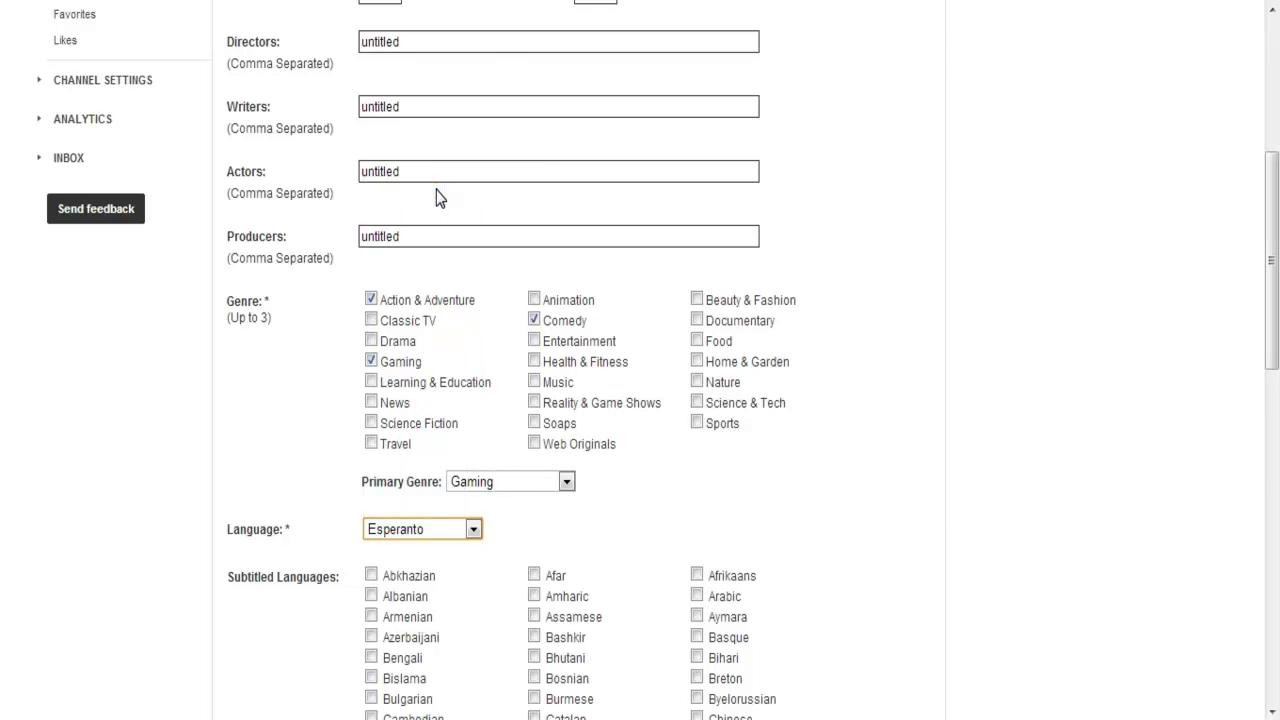
key(Up)
scroll(477, 334, down, 11)
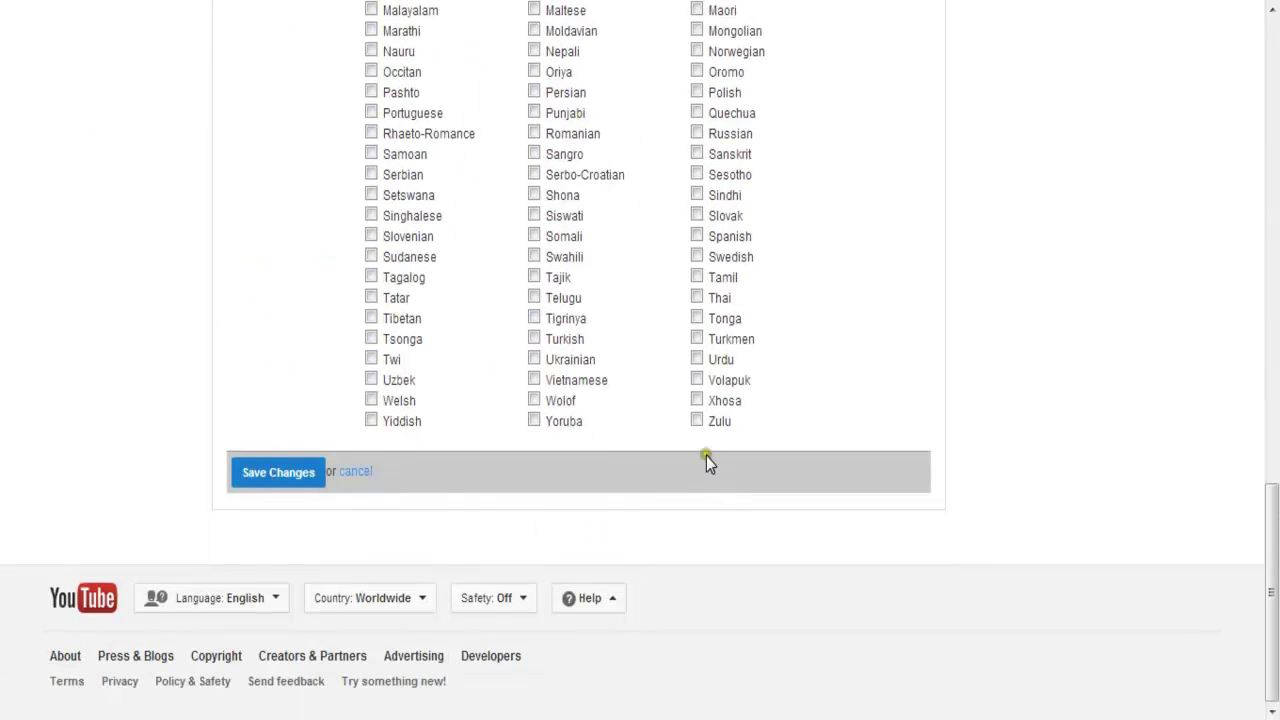
click(249, 485)
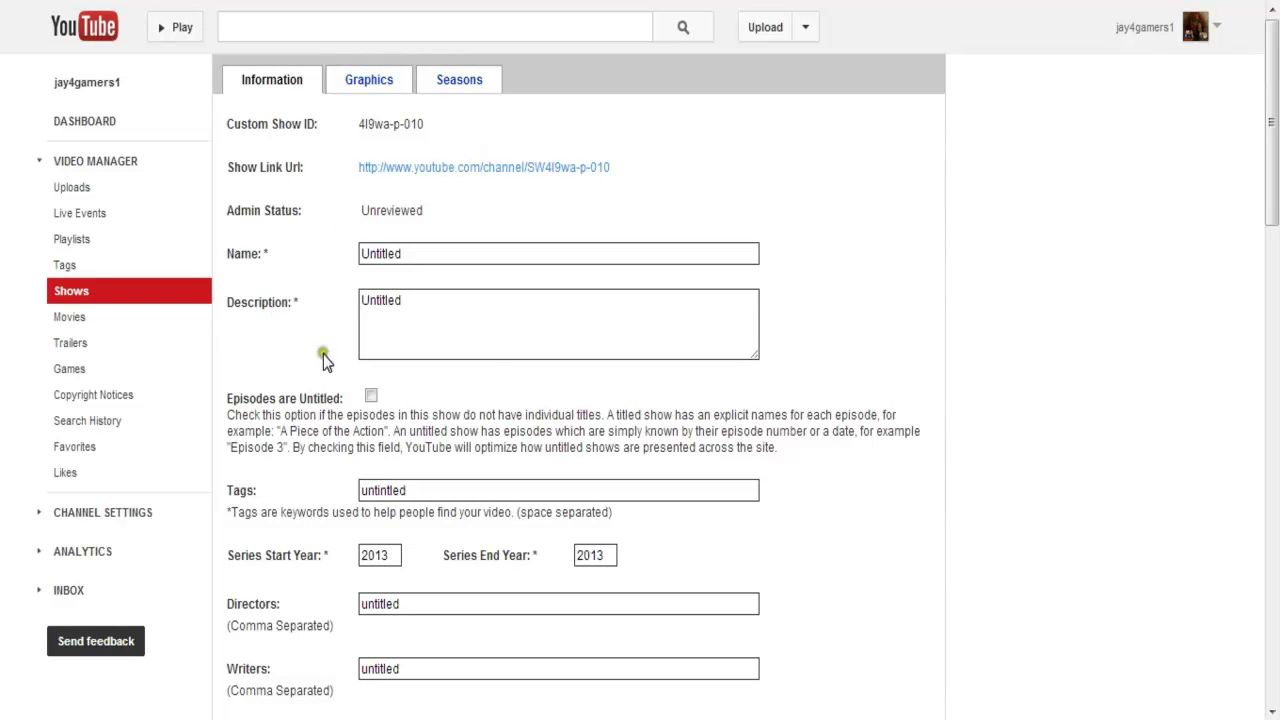
- Review the saved show's information and examine its graphics options for the large thumbnail and the square poster
scroll(323, 357, down, 5)
scroll(537, 381, down, 10)
scroll(537, 381, up, 15)
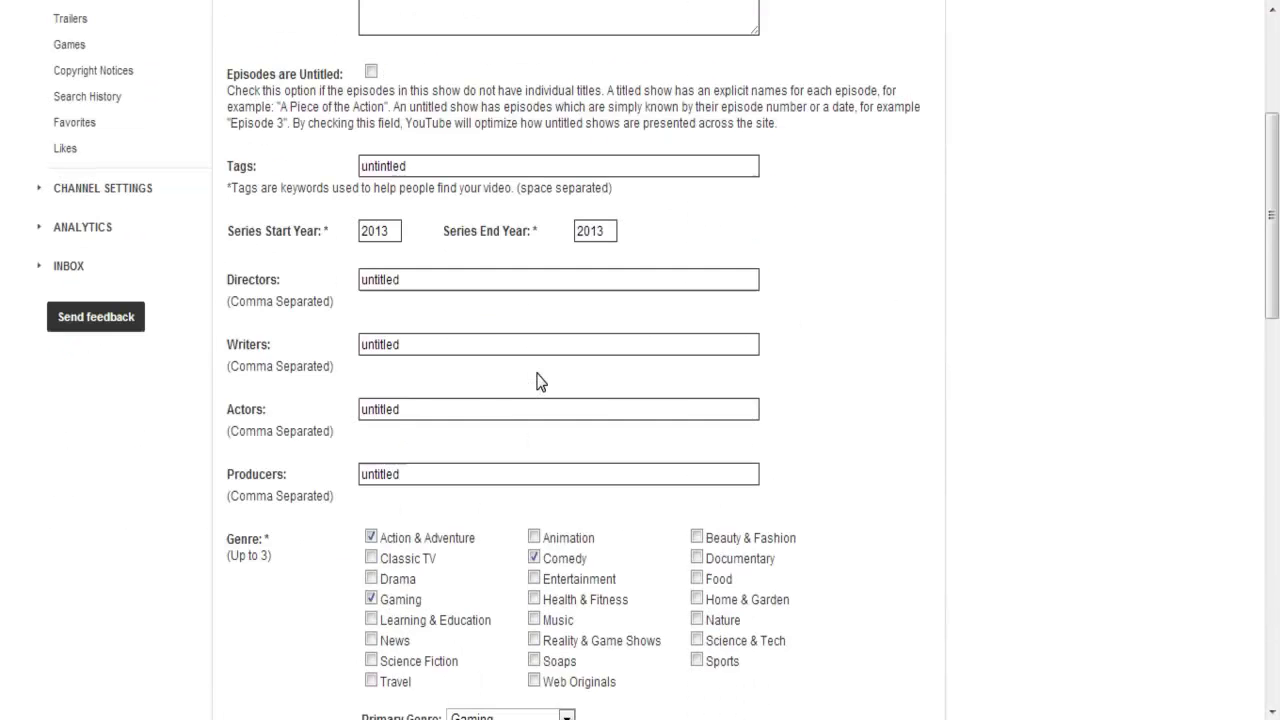
scroll(537, 381, up, 2)
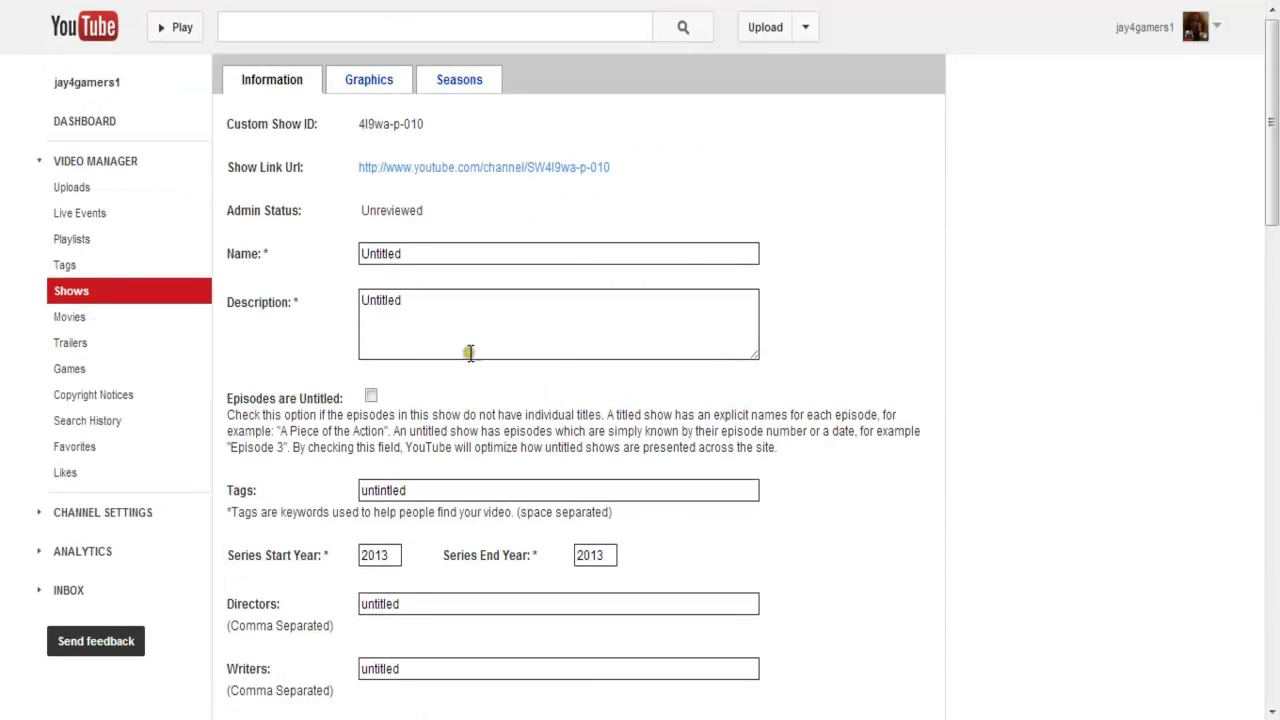
click(369, 84)
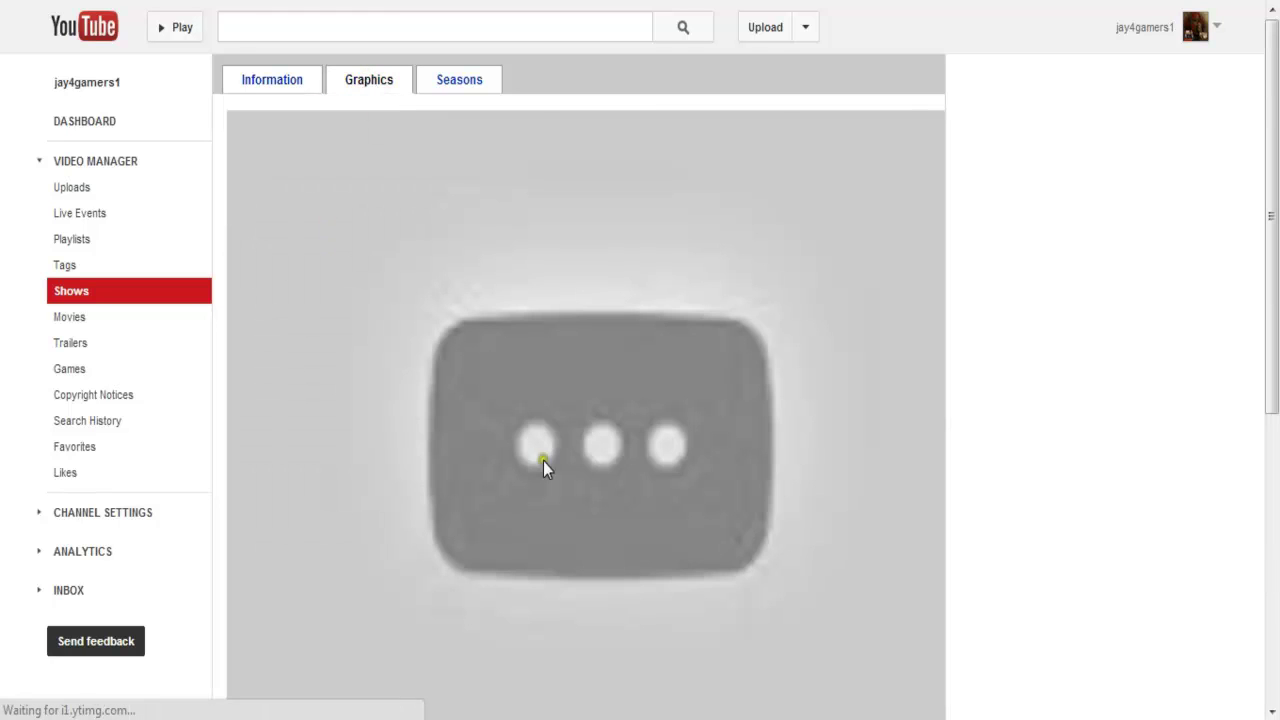
scroll(488, 340, down, 4)
scroll(560, 230, up, 4)
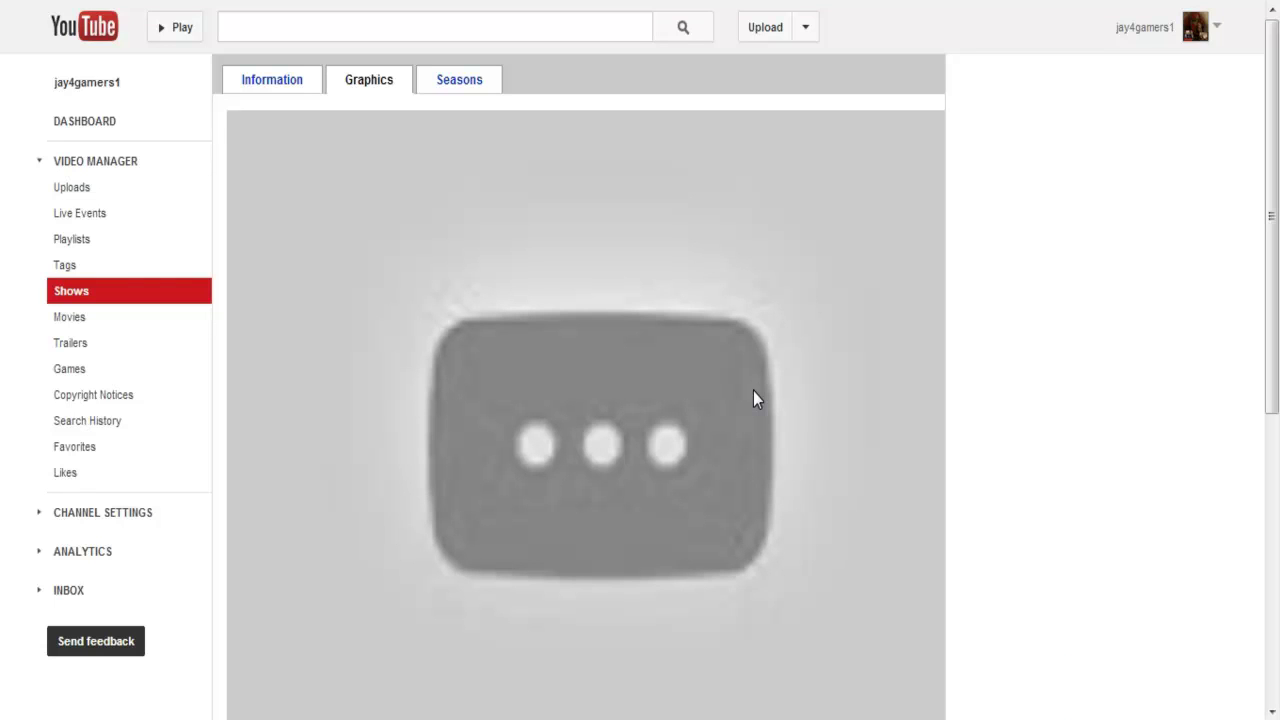
scroll(477, 266, down, 3)
scroll(563, 166, up, 3)
scroll(698, 248, down, 3)
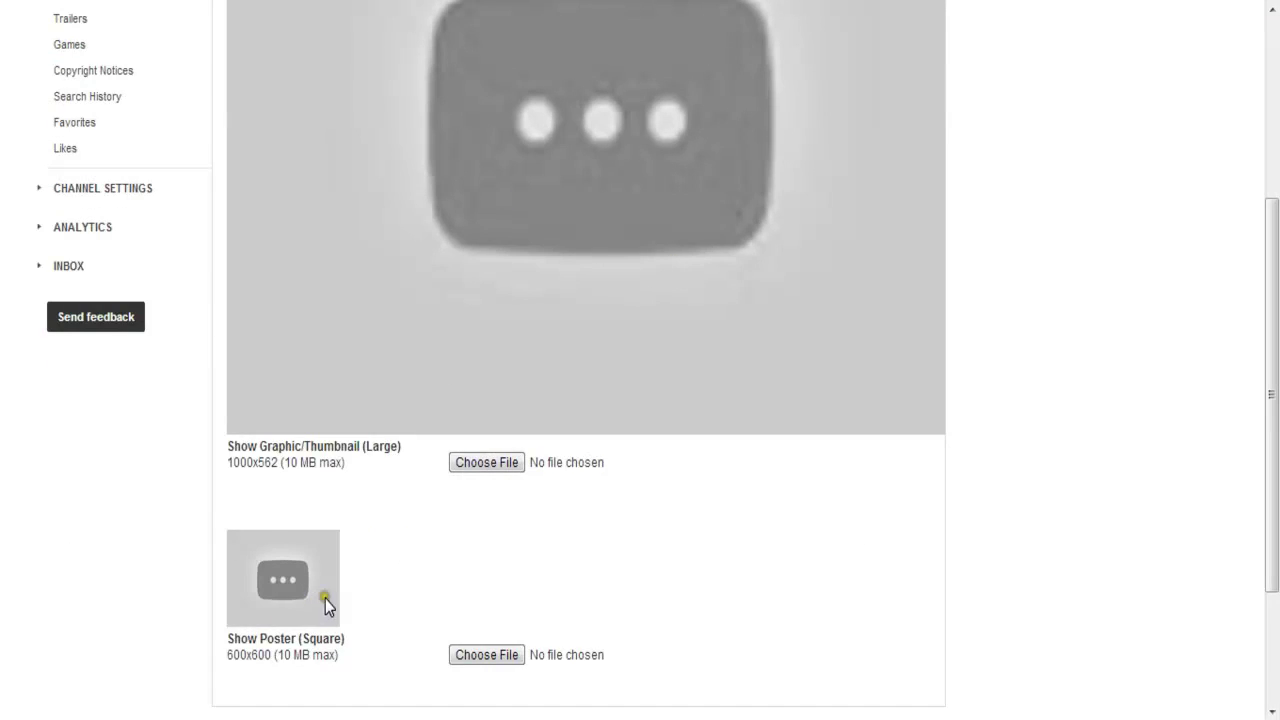
- Add season number 1 to the show and save it
scroll(325, 598, up, 3)
click(447, 84)
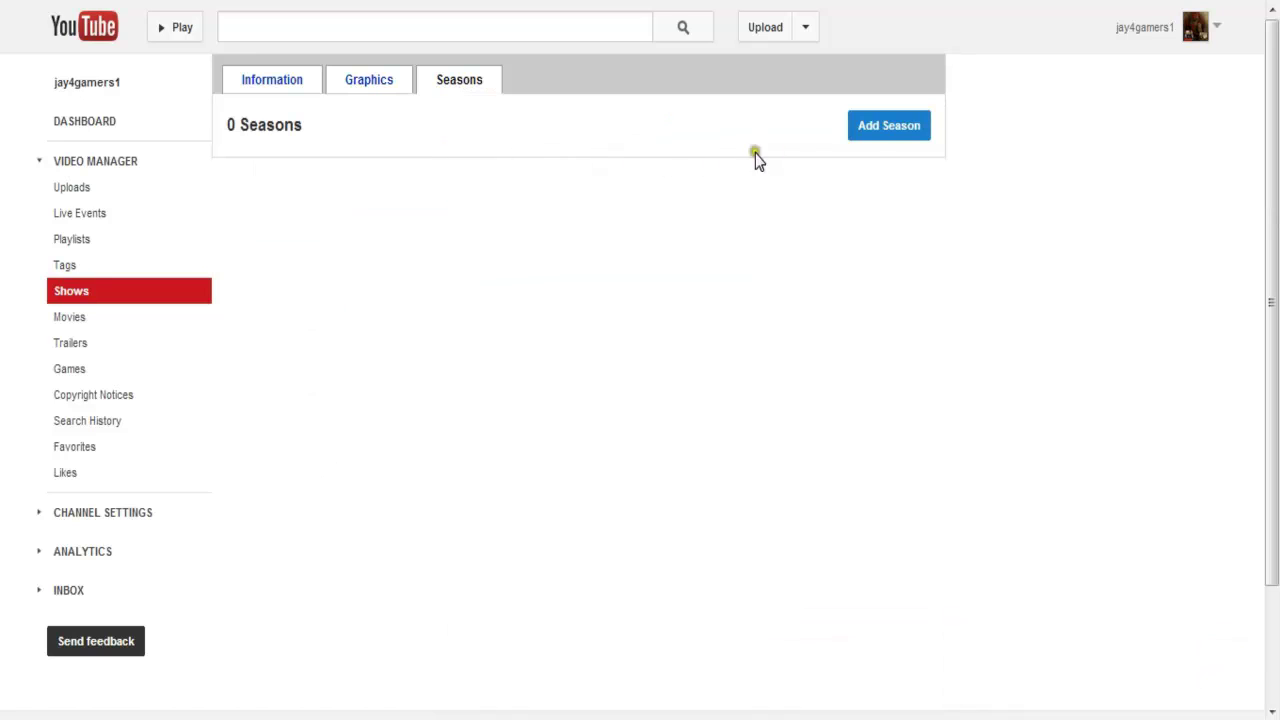
click(870, 128)
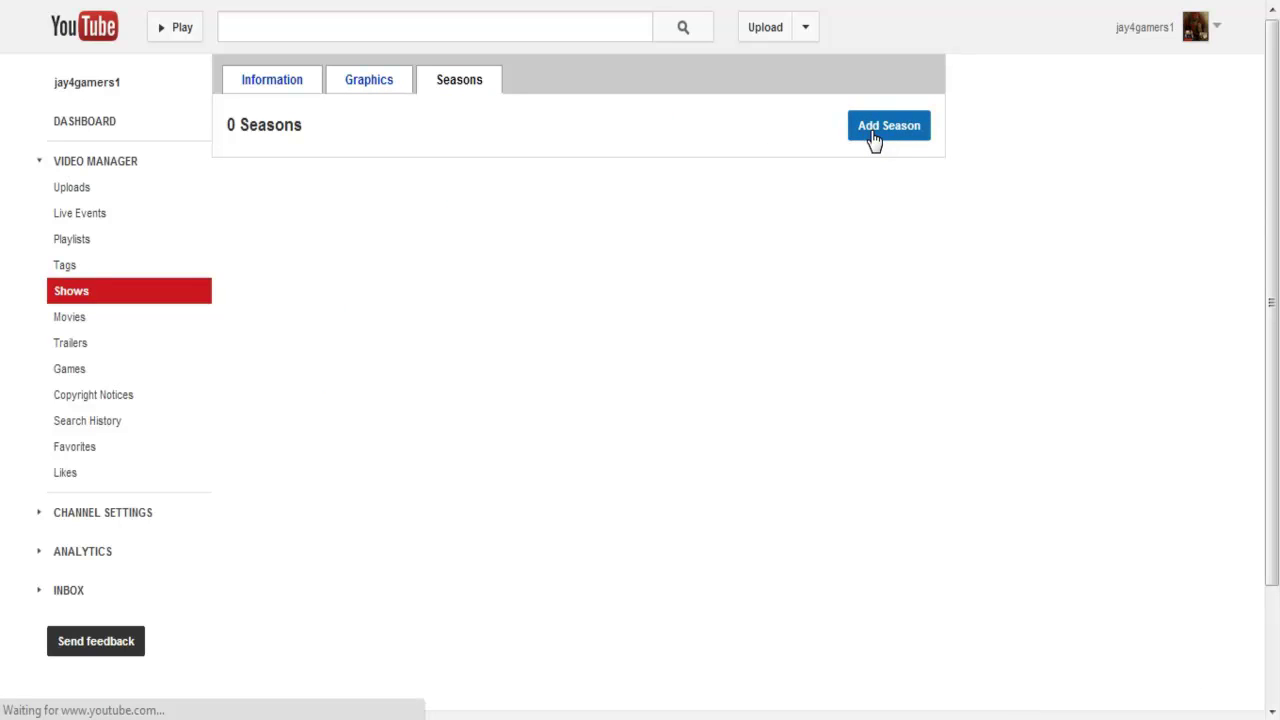
click(298, 245)
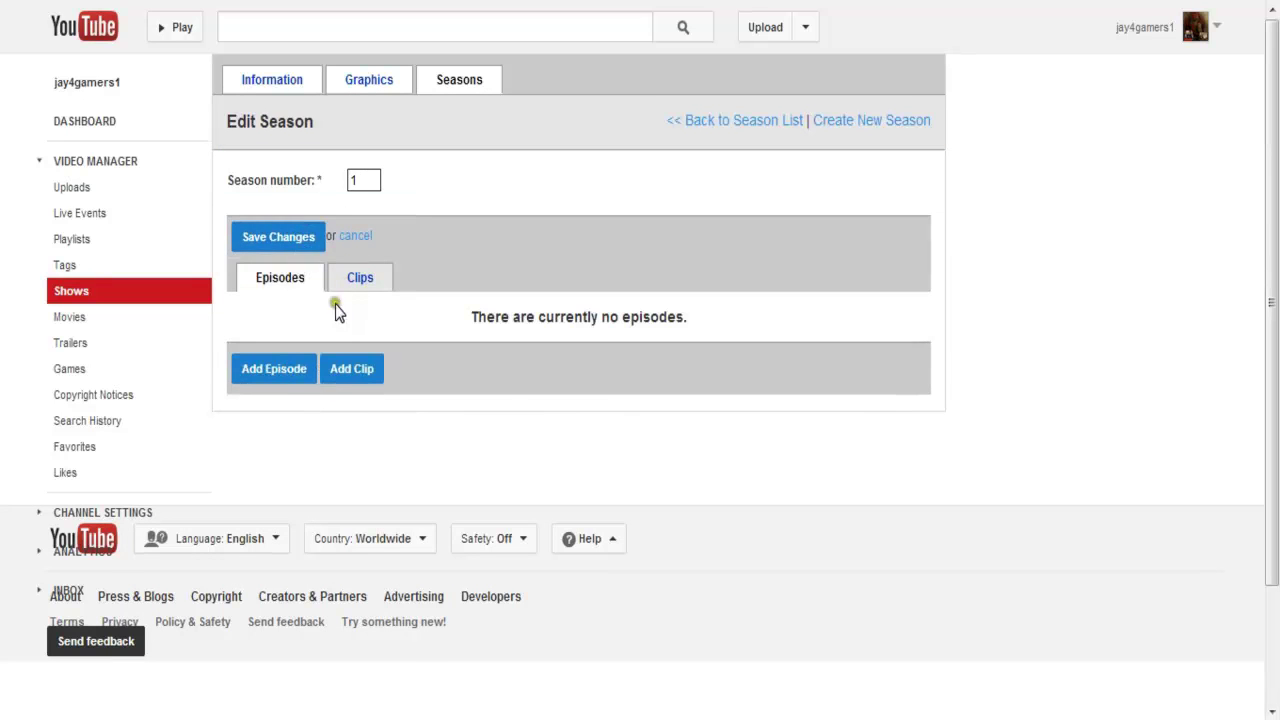
- Add a new episode to the season, using the uploaded video "Crappy Pasta Of my Own"
click(285, 378)
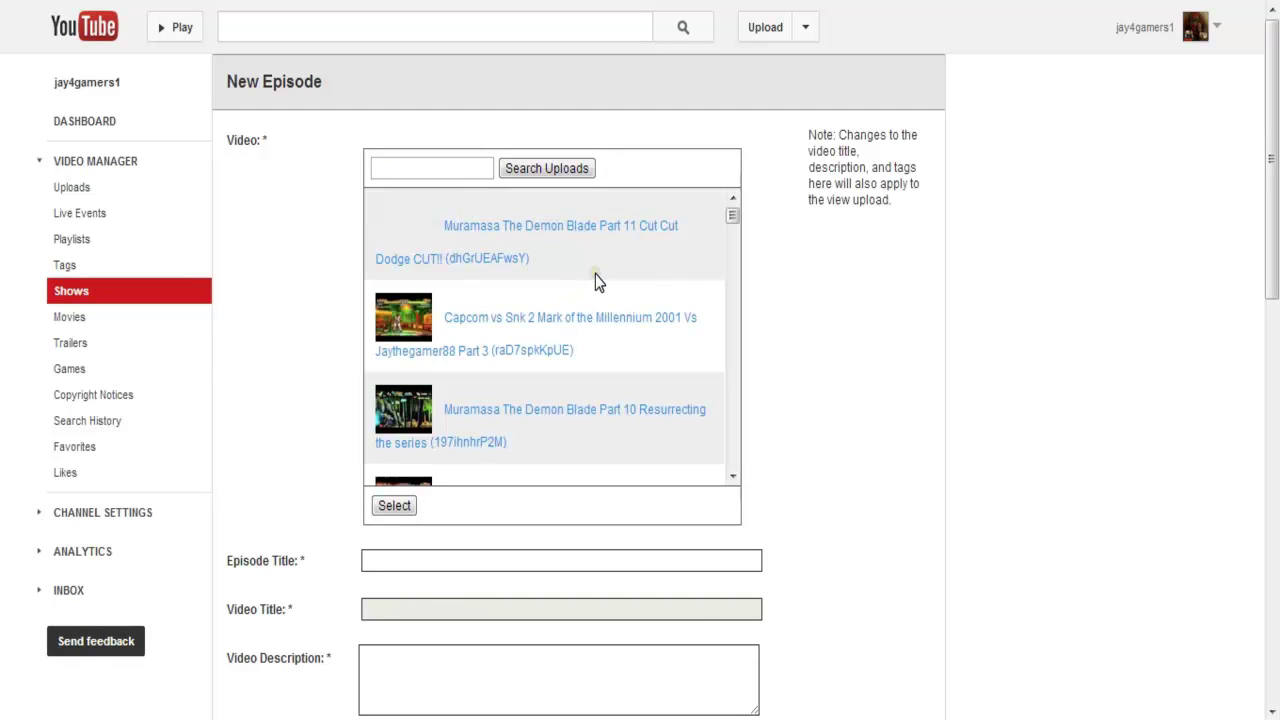
click(595, 248)
scroll(653, 288, down, 5)
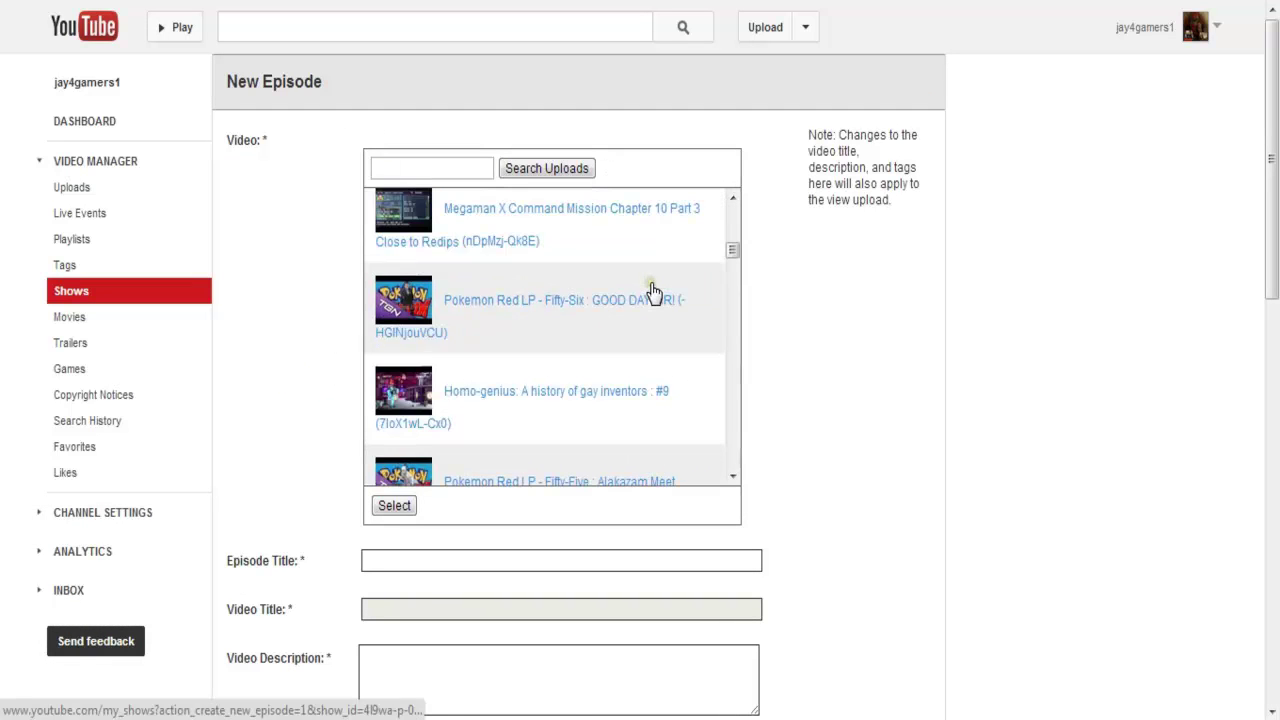
scroll(652, 291, up, 5)
click(621, 318)
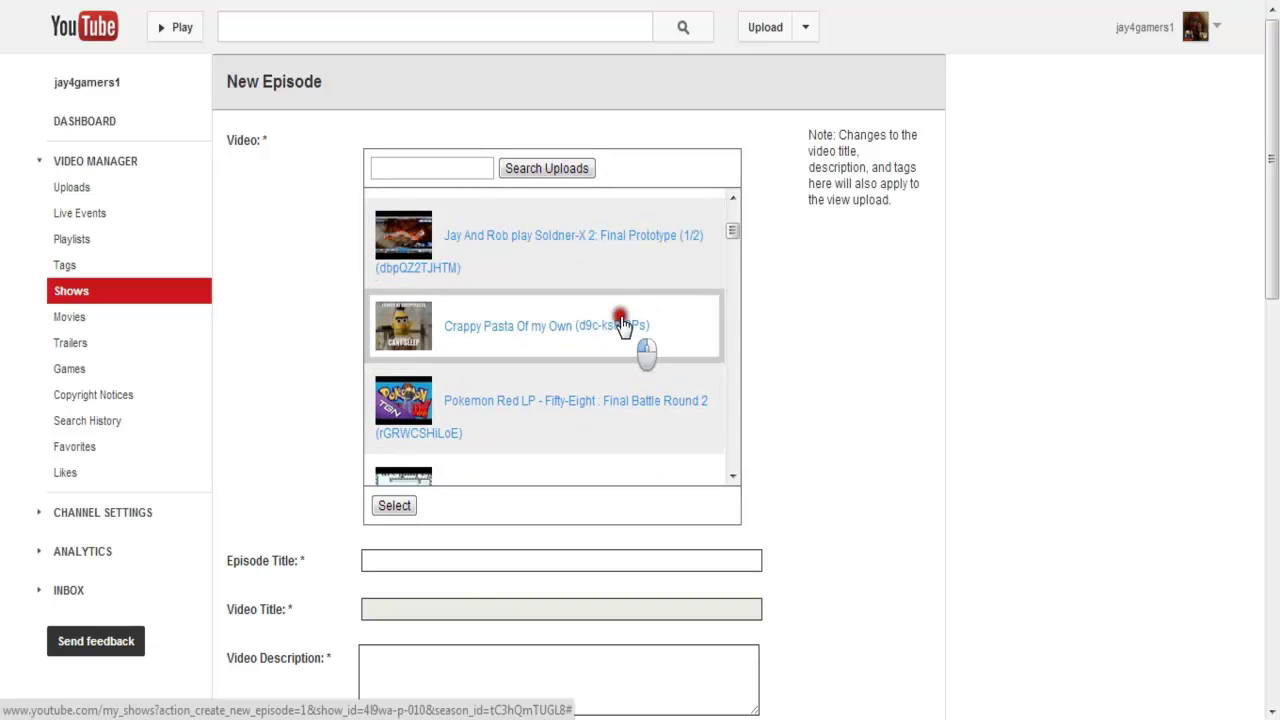
click(394, 505)
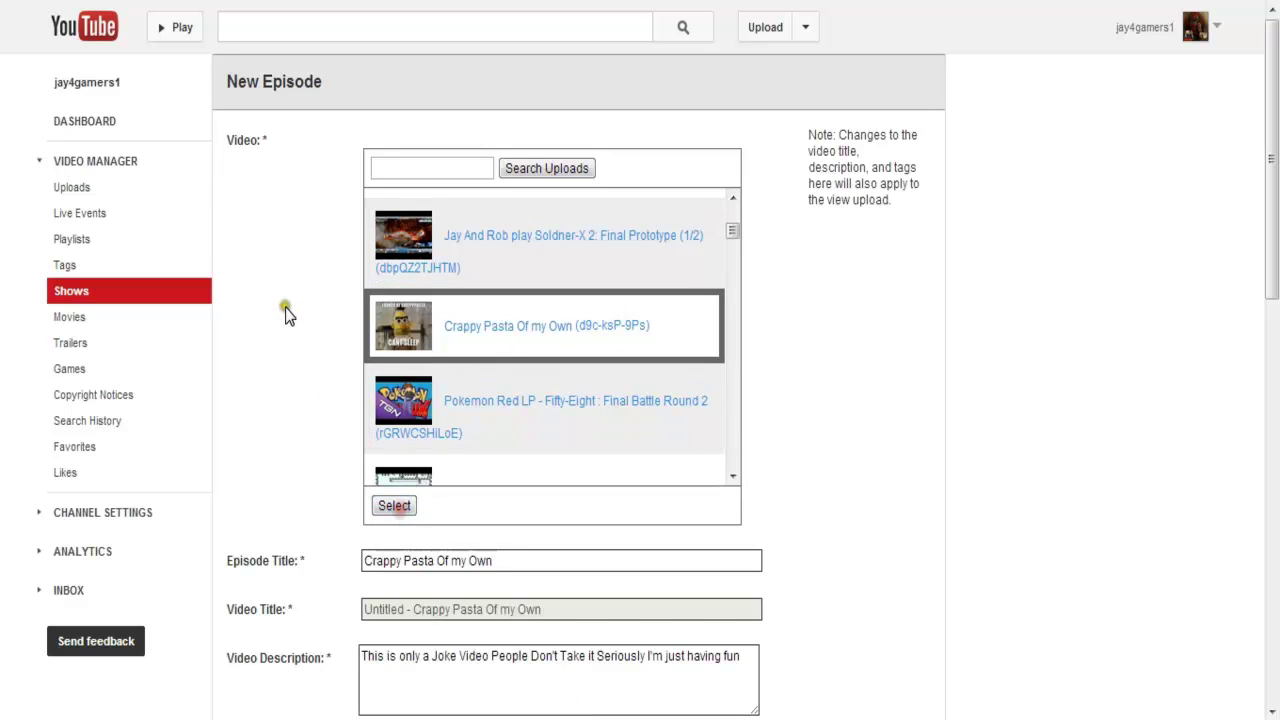
- Set the episode number to 1 and keep Web as the original release medium
scroll(286, 308, down, 4)
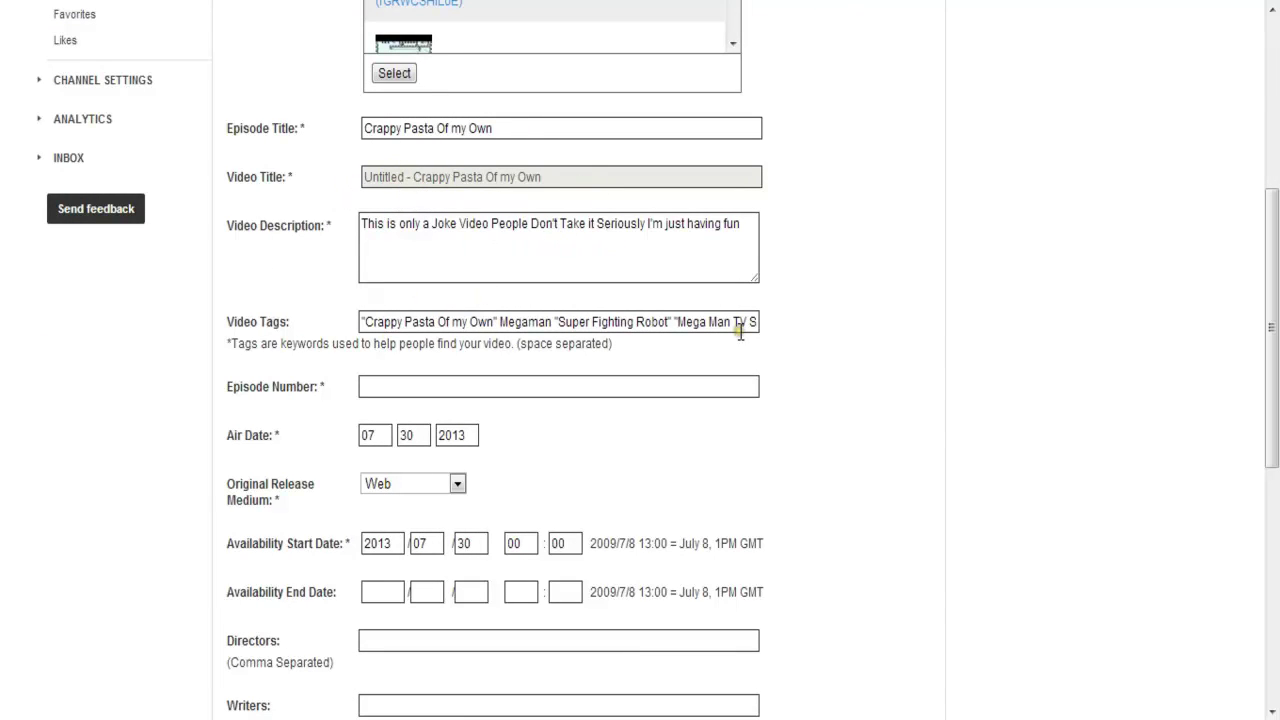
click(636, 395)
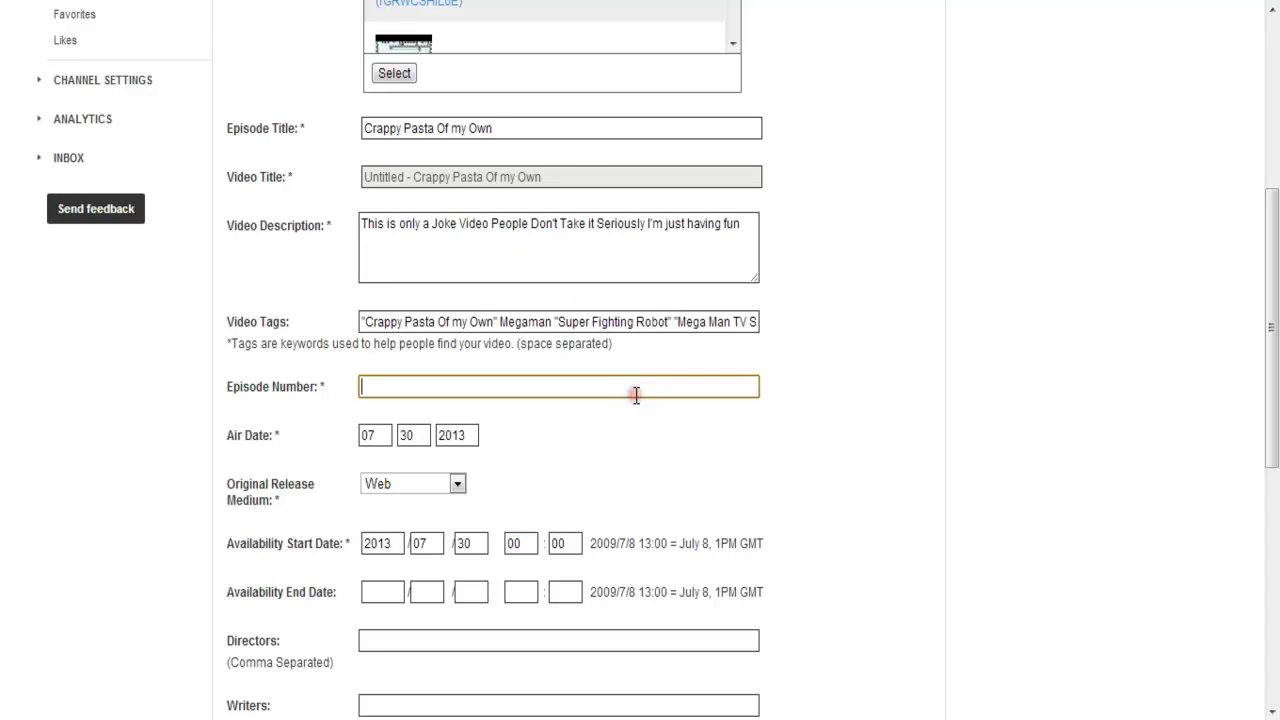
text(1)
scroll(636, 395, down, 2)
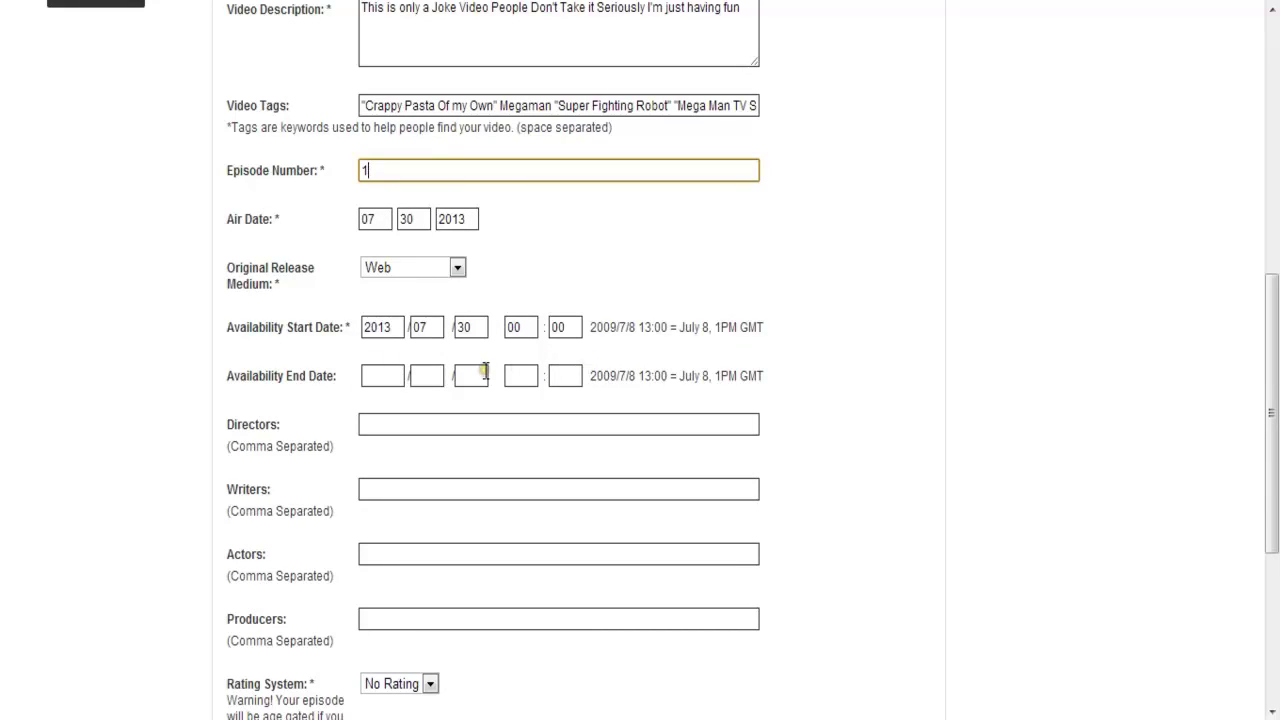
click(456, 270)
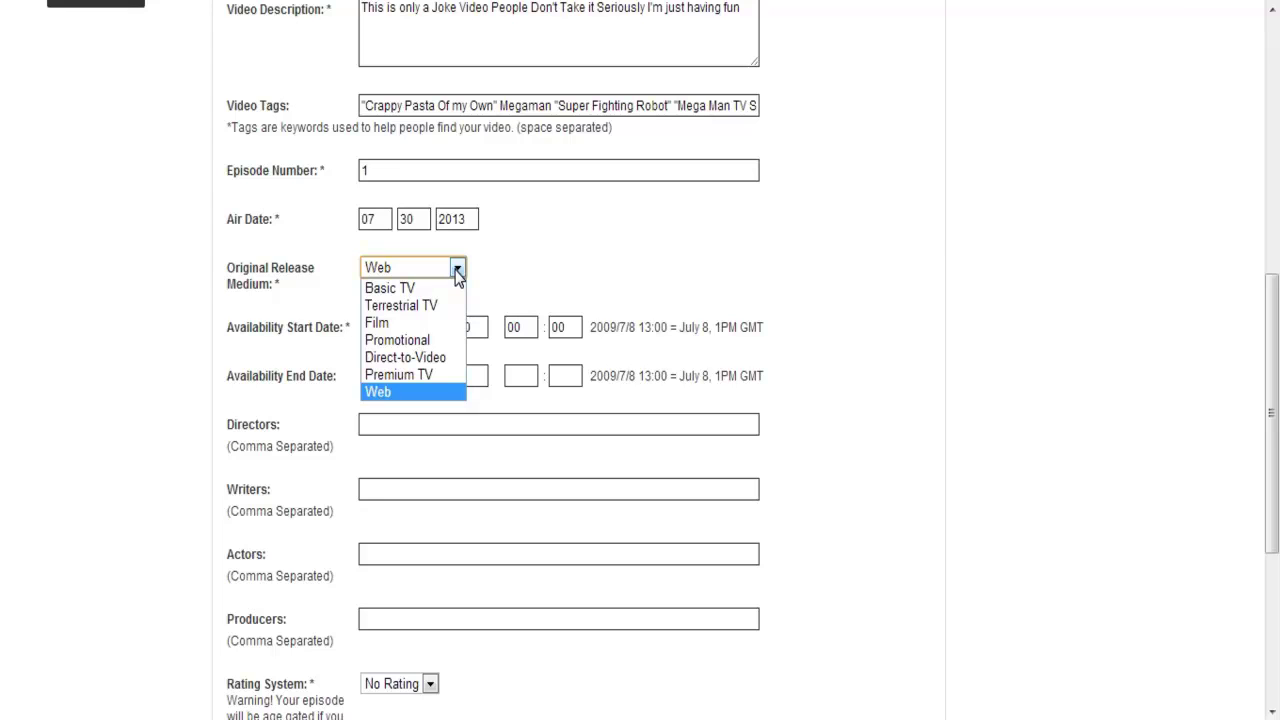
click(456, 270)
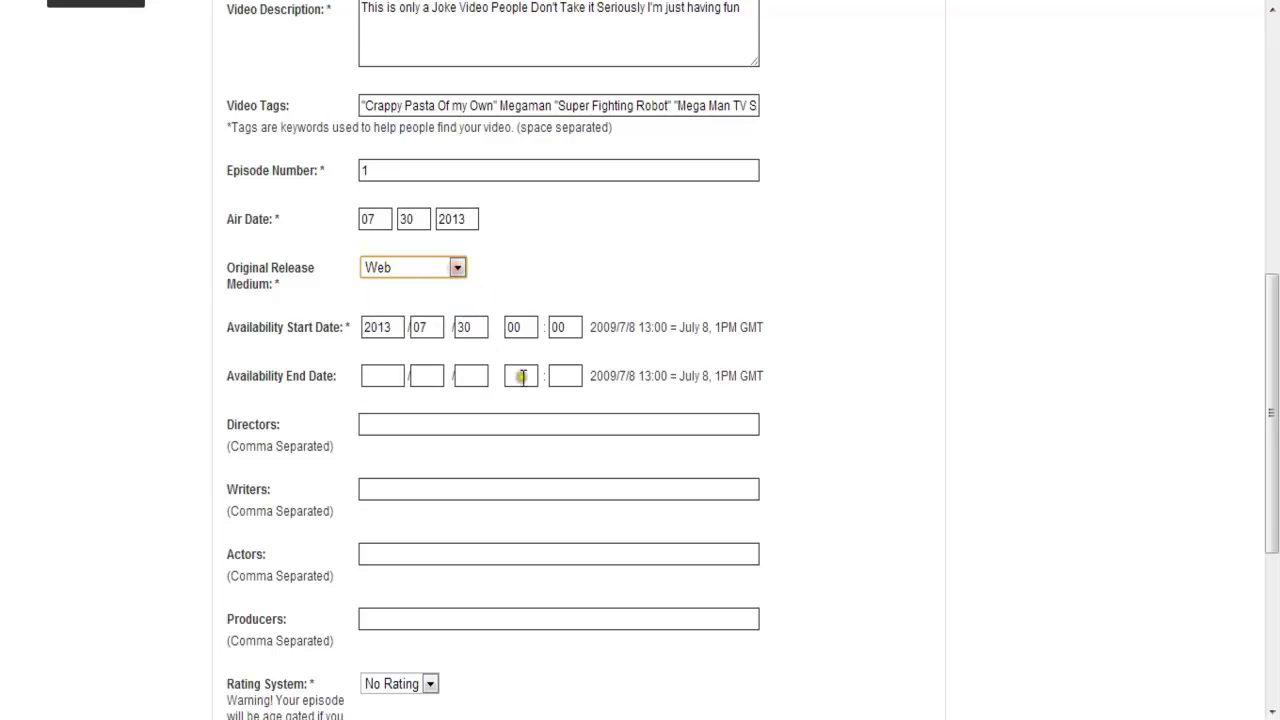
- Set the episode's rating system to YouTube
scroll(520, 378, down, 3)
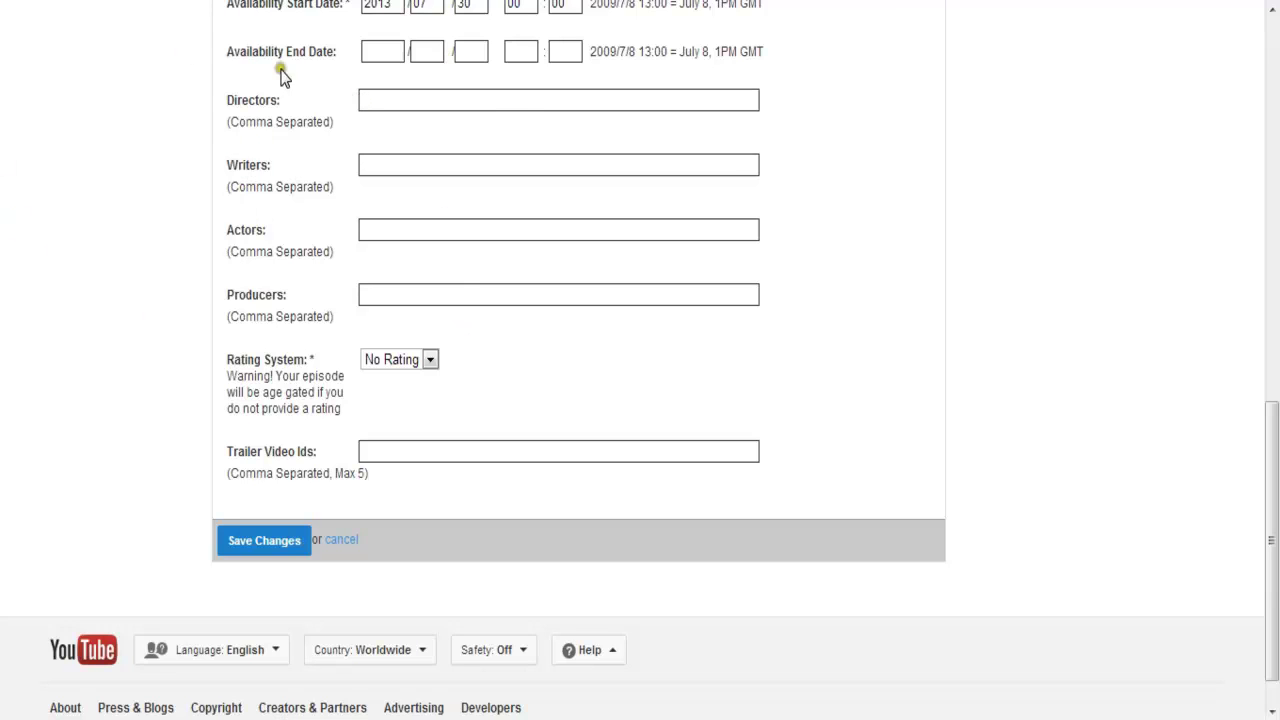
click(505, 101)
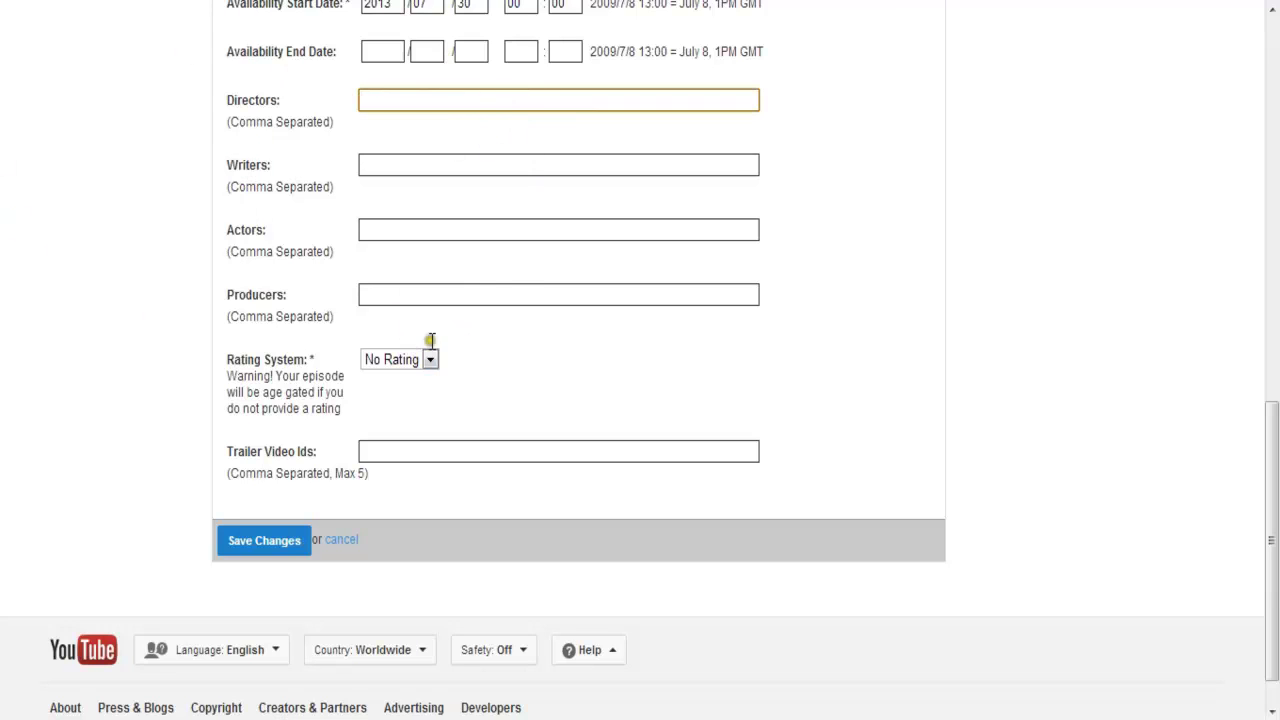
drag(230, 362, 351, 411)
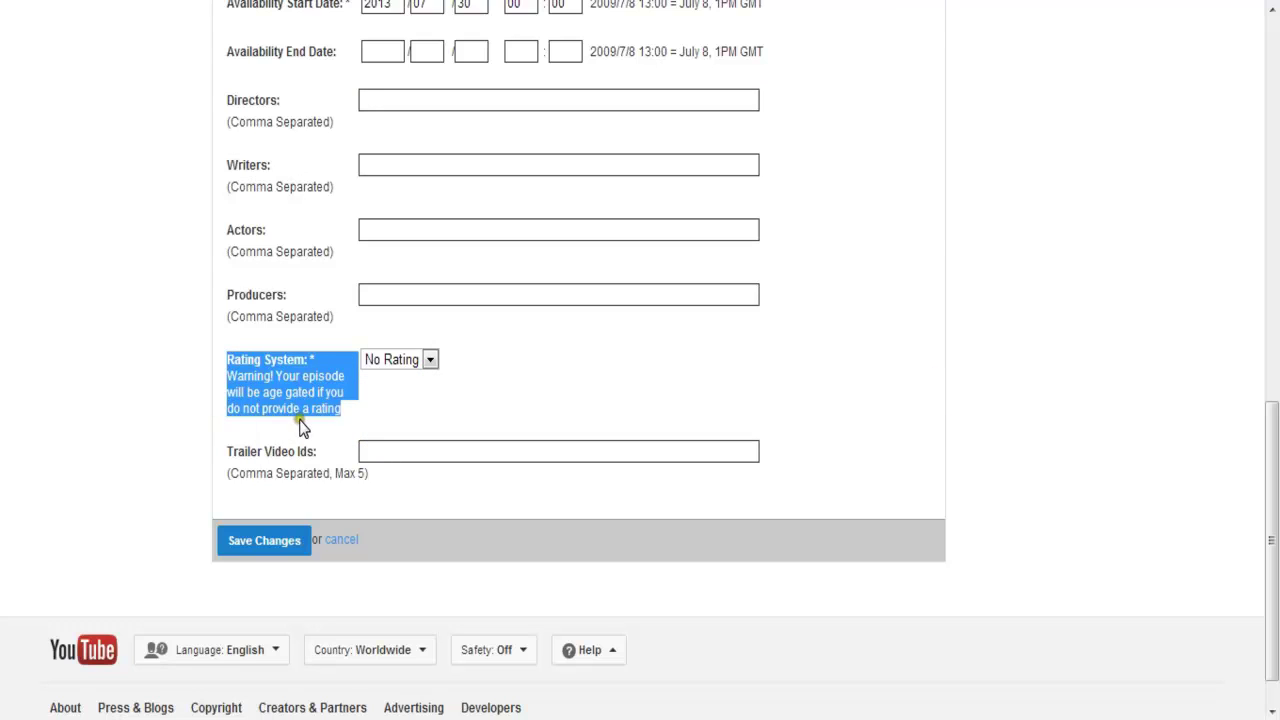
click(360, 420)
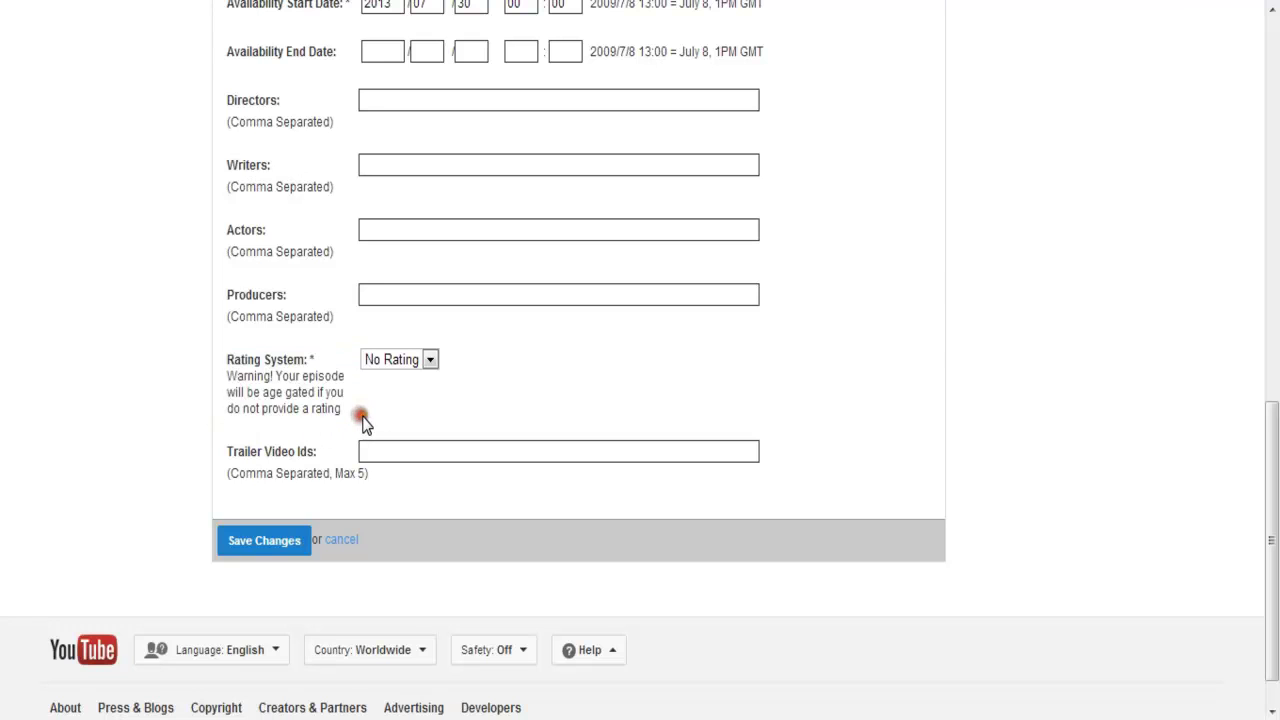
click(430, 361)
click(416, 400)
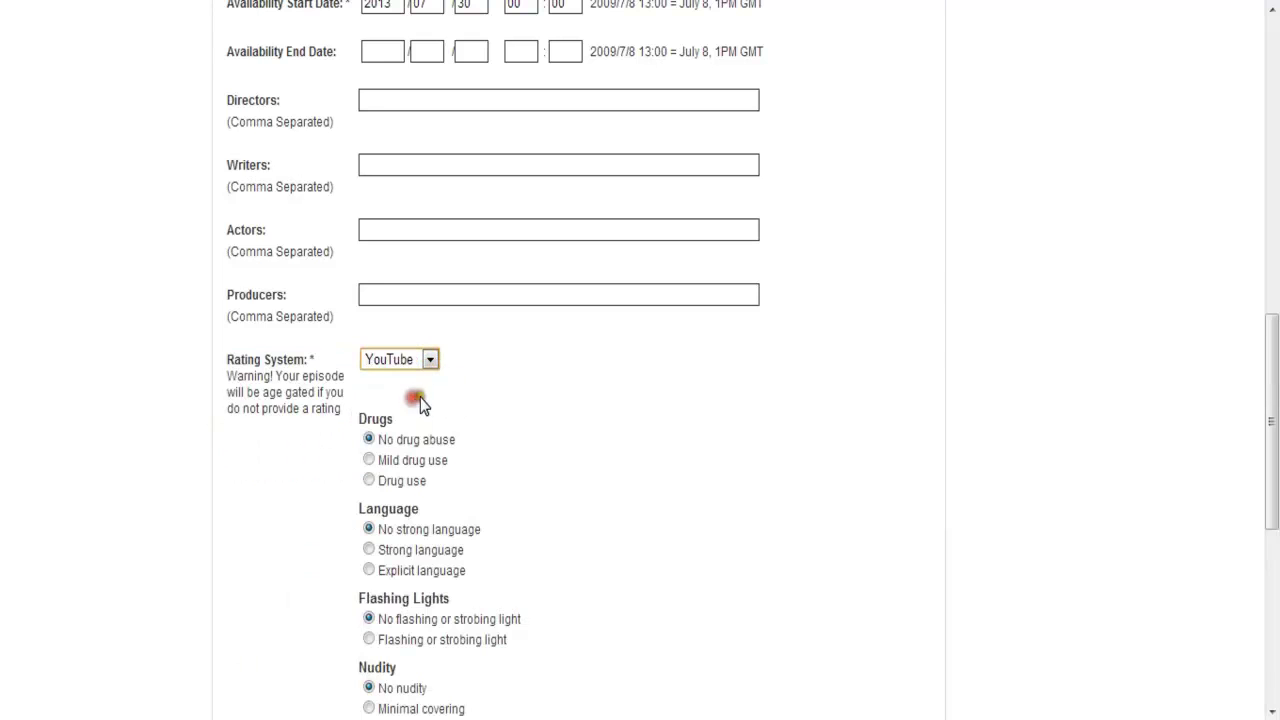
- Review the content rating categories, the trailer video IDs field and the other details of the new episode
scroll(453, 390, down, 3)
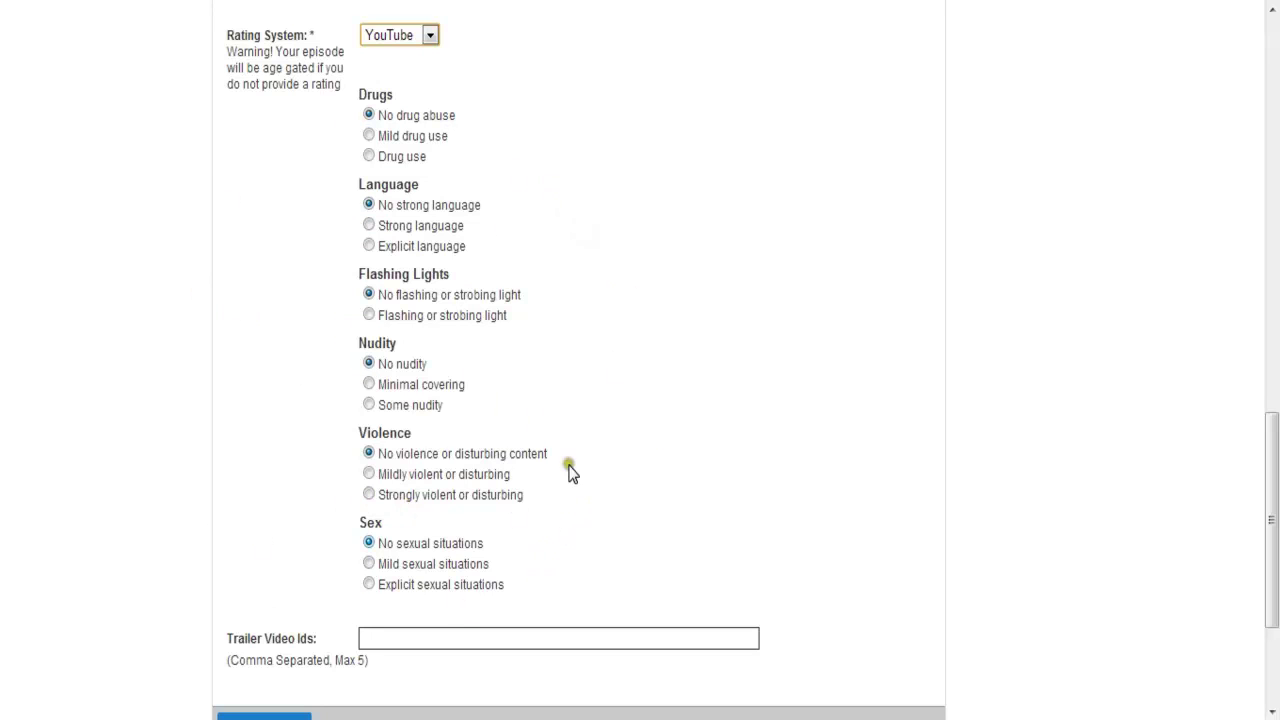
scroll(666, 529, down, 3)
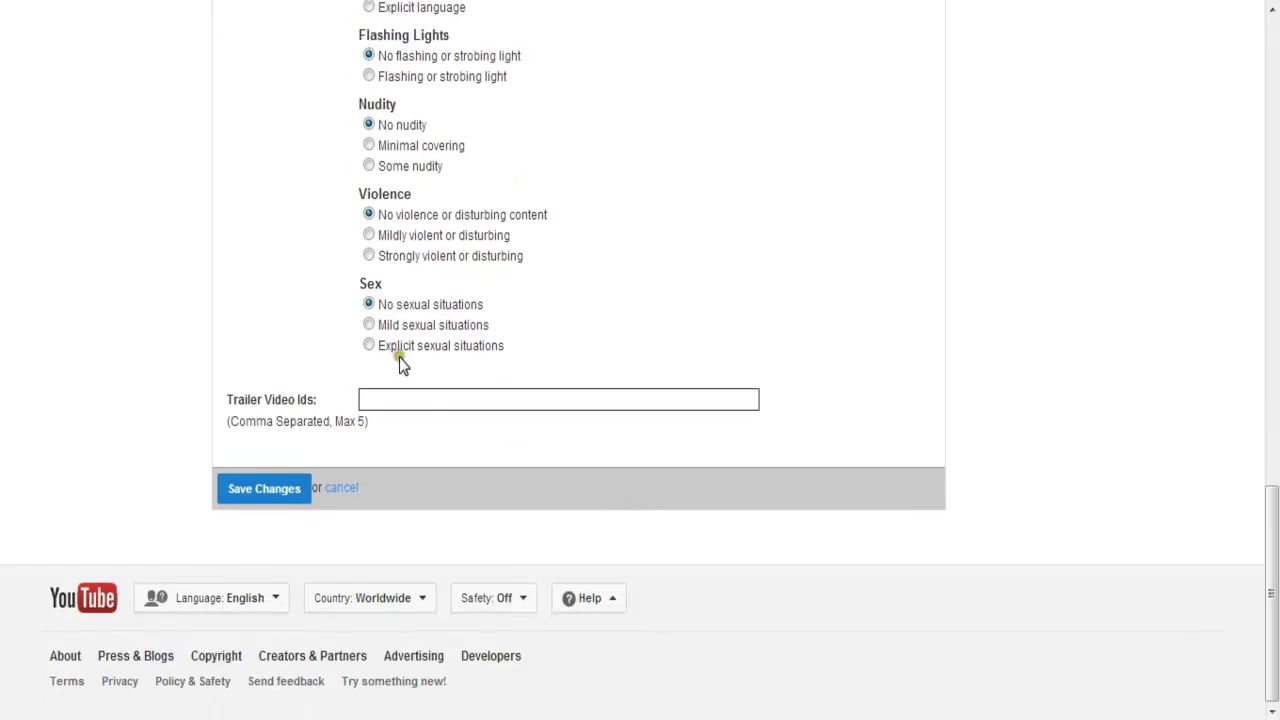
scroll(357, 314, up, 3)
scroll(351, 571, down, 3)
scroll(302, 540, up, 3)
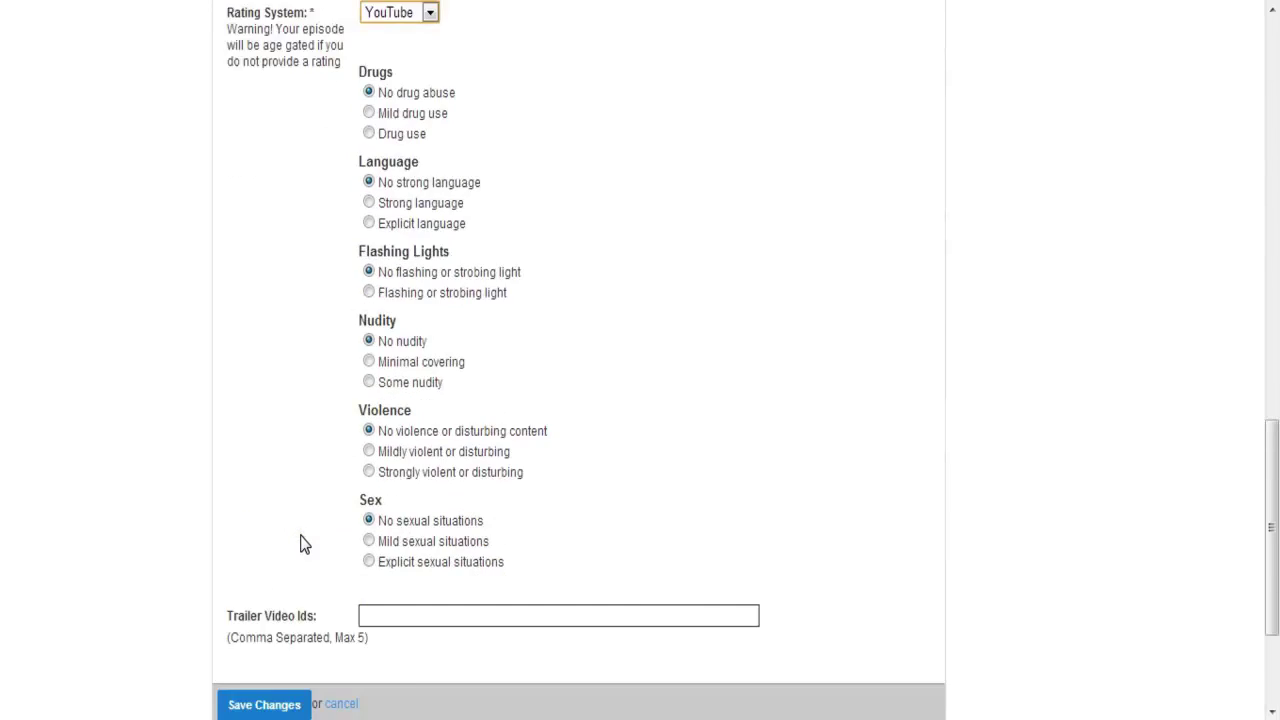
scroll(302, 540, down, 3)
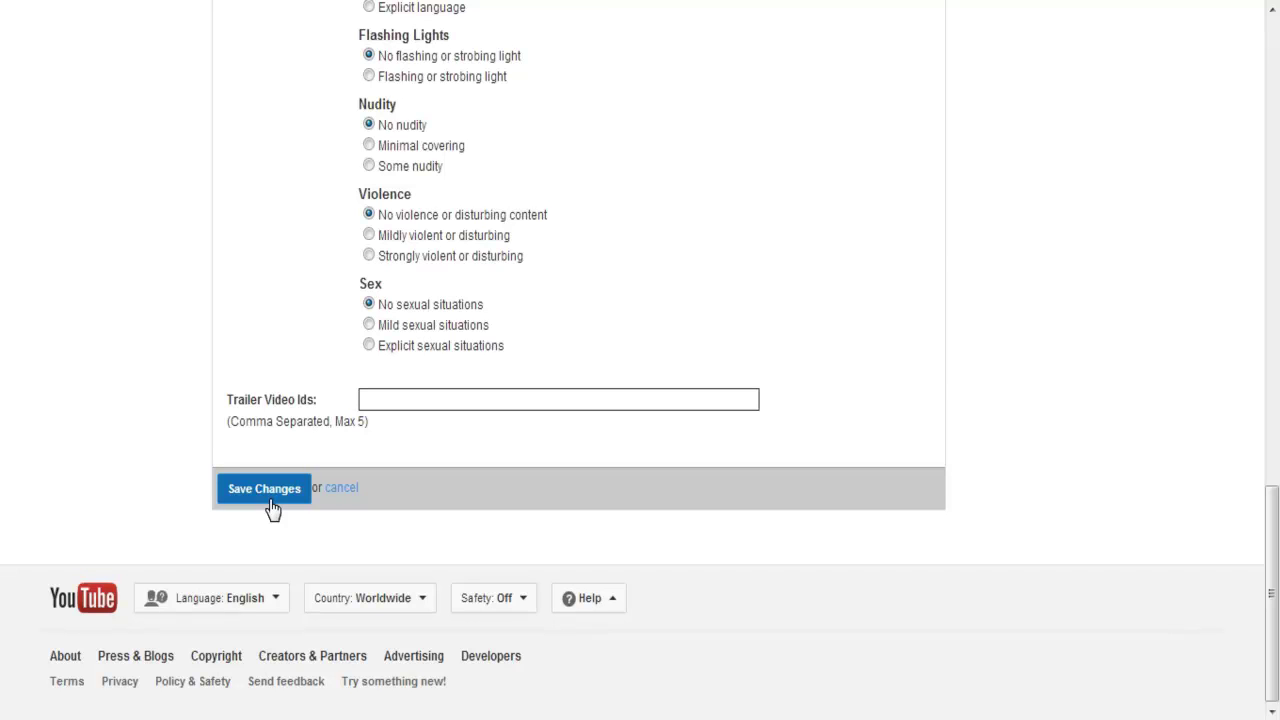
scroll(334, 394, up, 4)
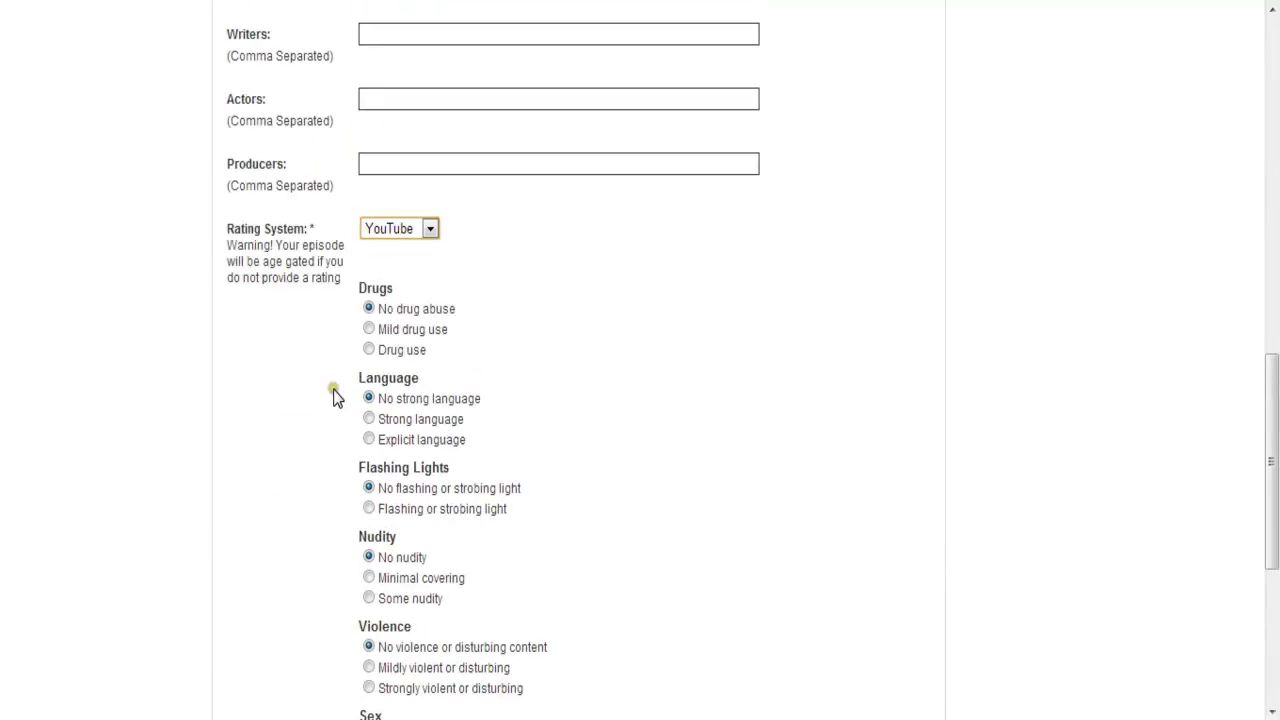
scroll(334, 397, down, 2)
scroll(274, 106, up, 1)
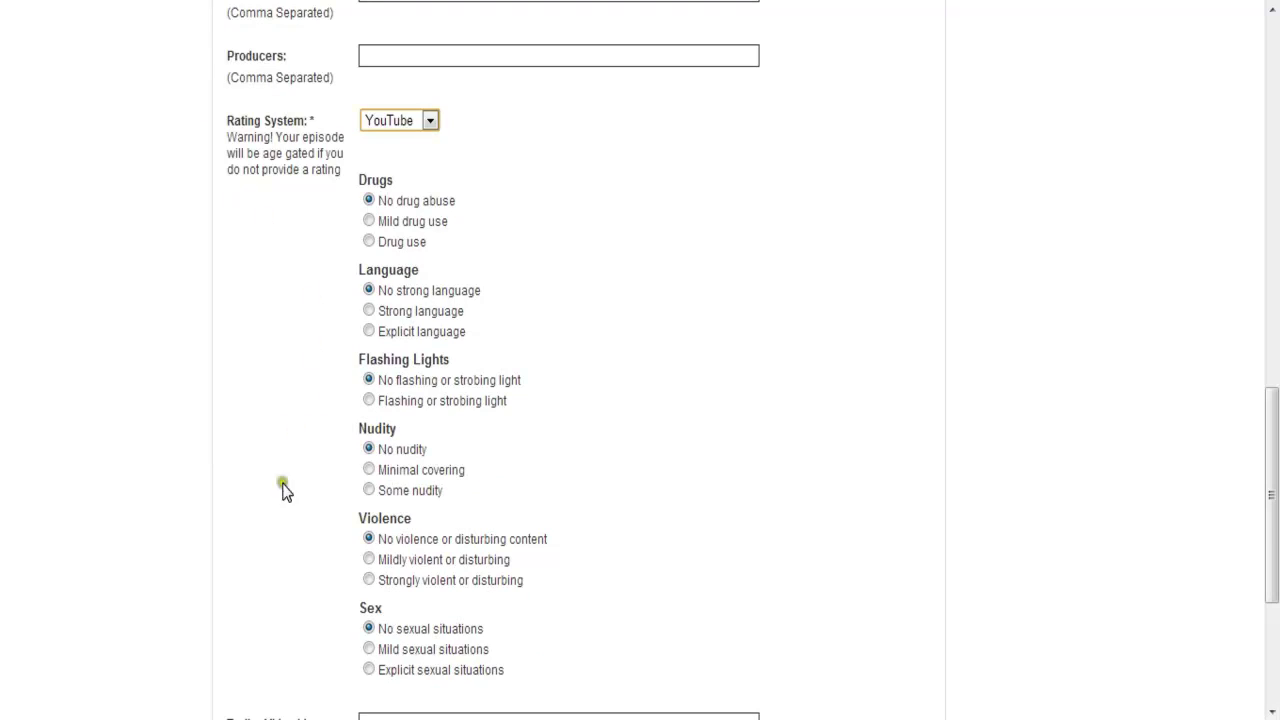
scroll(263, 570, down, 1)
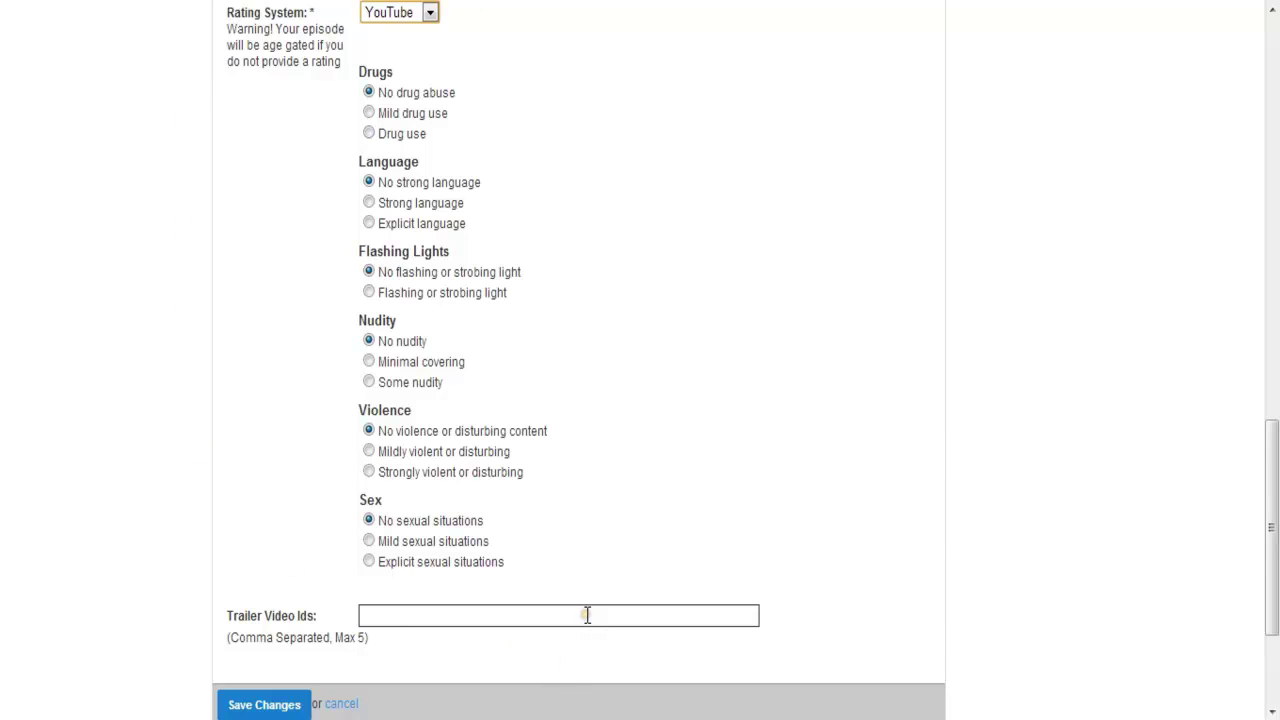
scroll(587, 615, up, 10)
scroll(587, 615, up, 3)
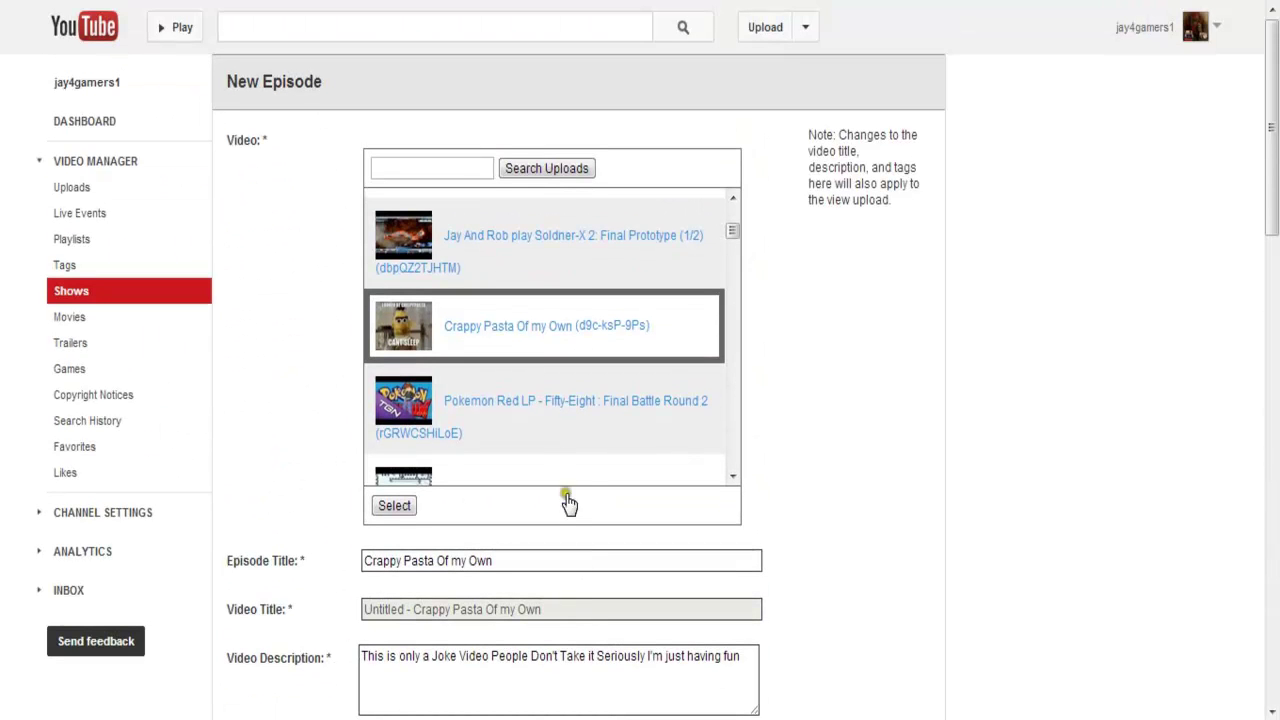
scroll(569, 451, down, 3)
scroll(266, 467, down, 1)
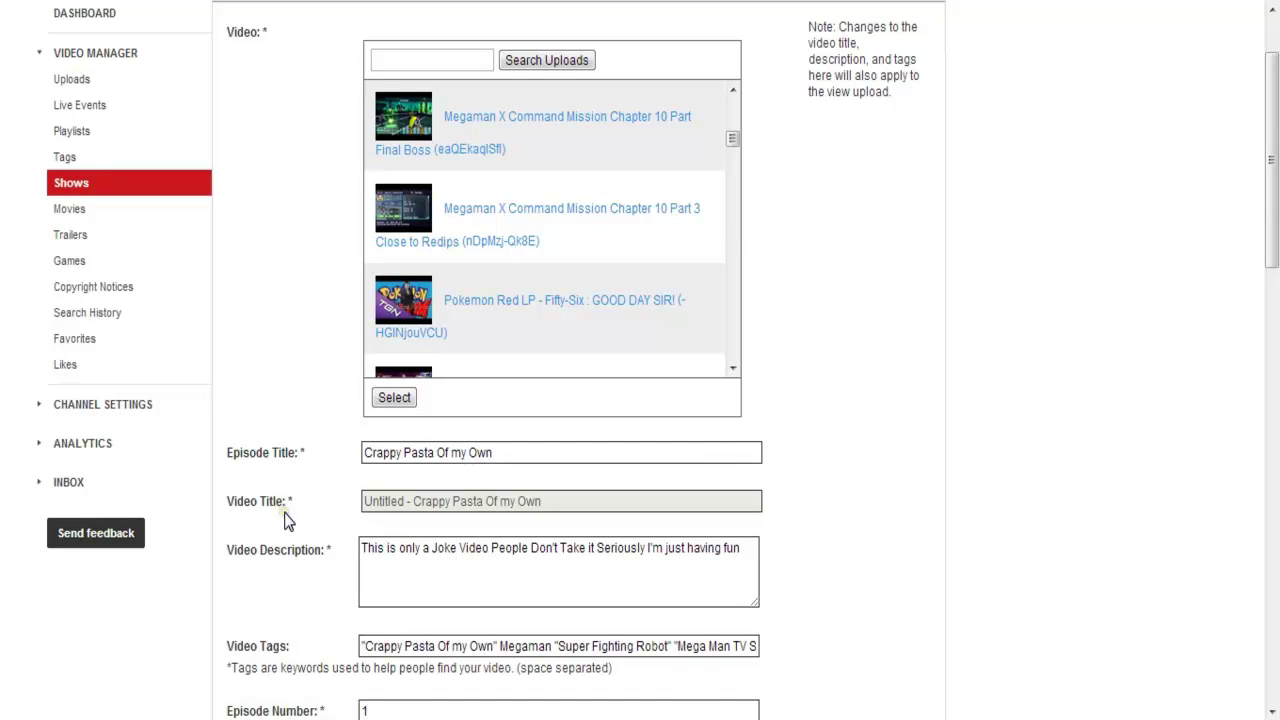